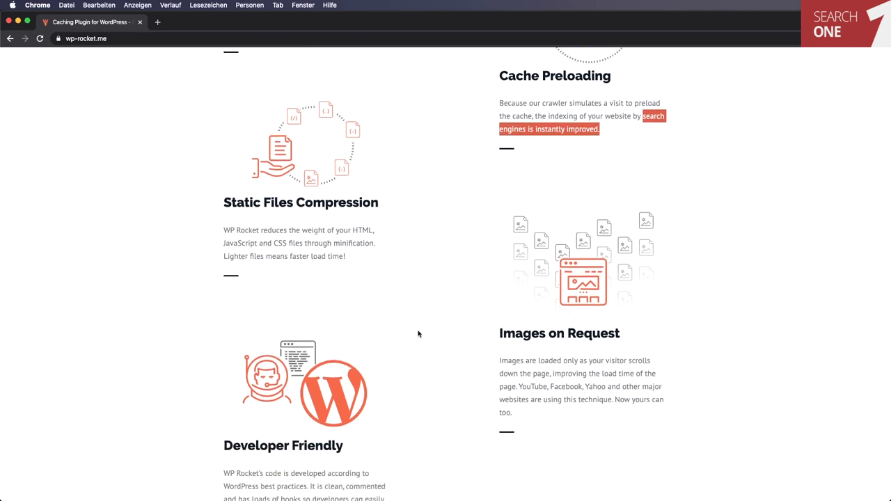
Review the WP Rocket feature descriptions from Static Files Compression onward, highlighting the term minification, and continue to the customer logos and testimonials
{"action": "double_click", "coordinate": [346, 243]}
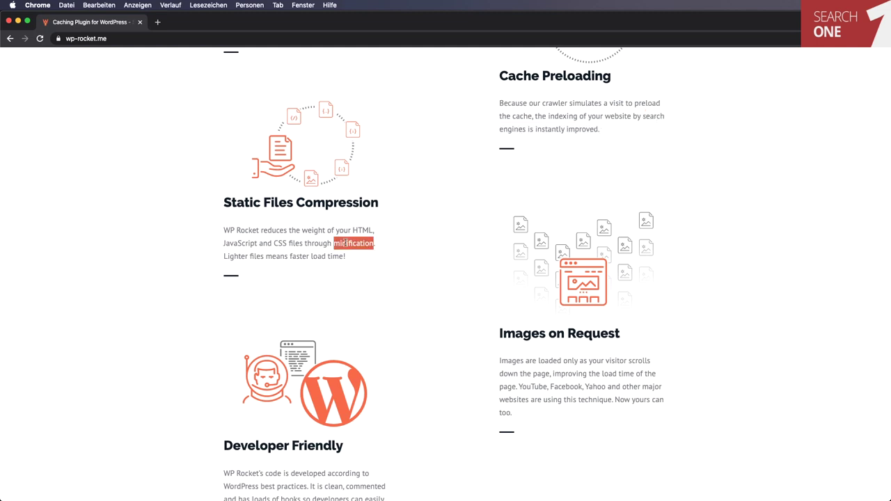
{"action": "left_click", "coordinate": [408, 261]}
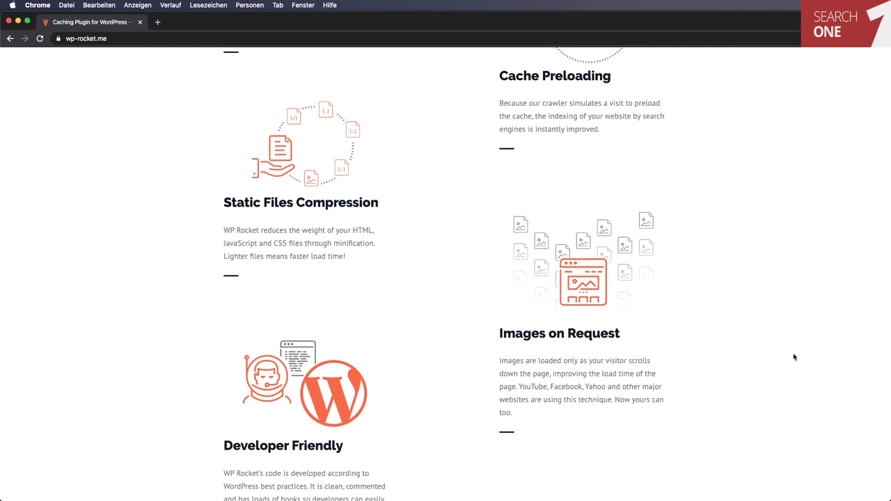
{"action": "scroll", "coordinate": [794, 358], "scroll_direction": "down", "scroll_amount": 5}
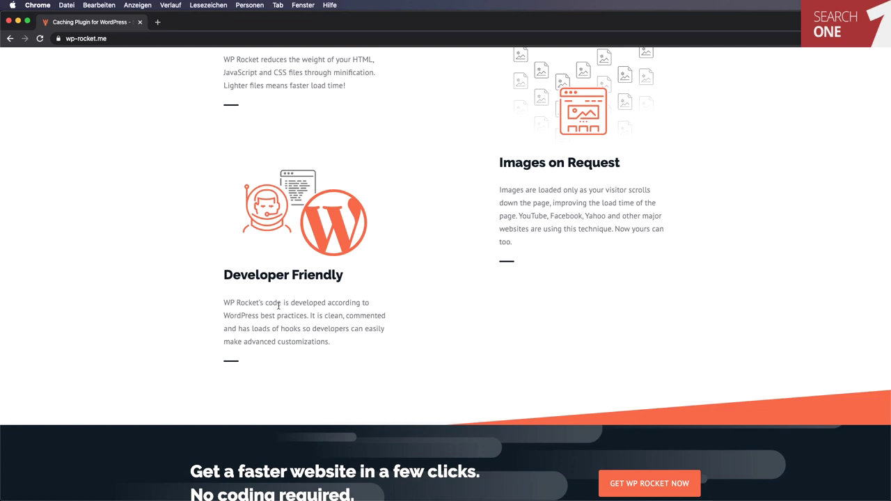
{"action": "scroll", "coordinate": [278, 306], "scroll_direction": "down", "scroll_amount": 12}
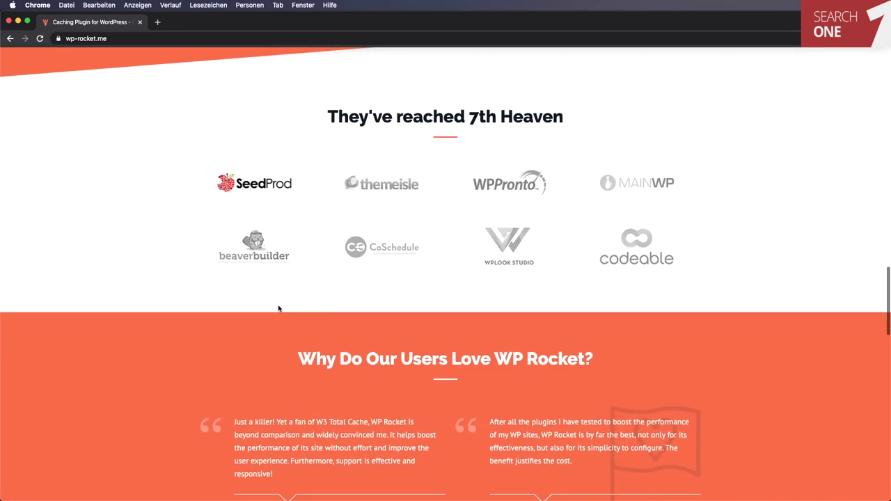
{"action": "scroll", "coordinate": [278, 308], "scroll_direction": "down", "scroll_amount": 3}
{"action": "scroll", "coordinate": [279, 306], "scroll_direction": "down", "scroll_amount": 8}
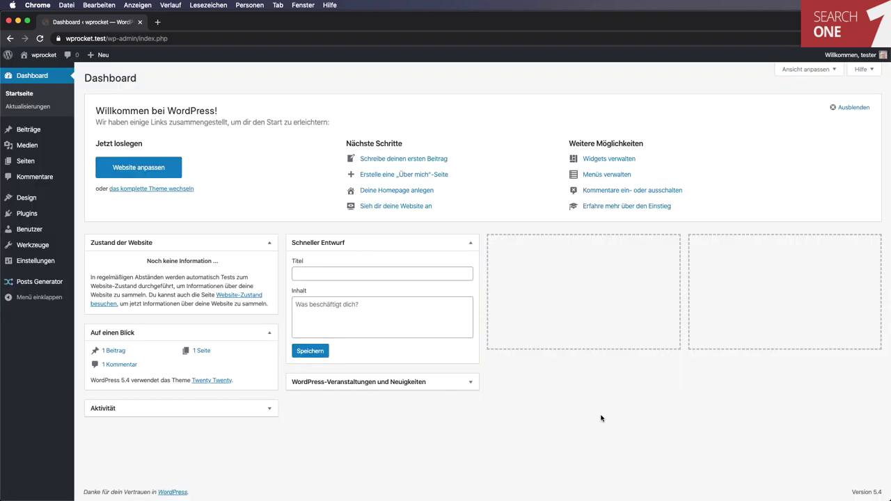
Switch to the WordPress admin dashboard, hide the welcome panel and highlight the WordPress version in the Auf einen Blick box
{"action": "left_click", "coordinate": [856, 109]}
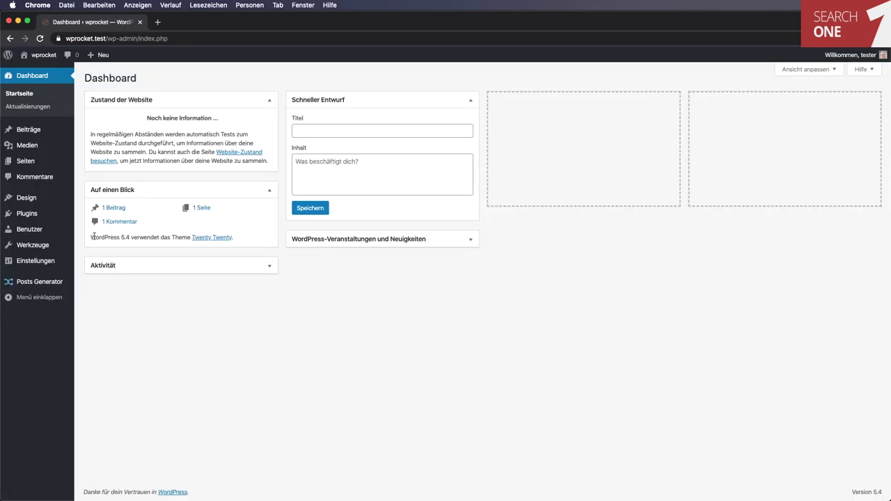
{"action": "left_click_drag", "start_coordinate": [90, 237], "coordinate": [139, 238]}
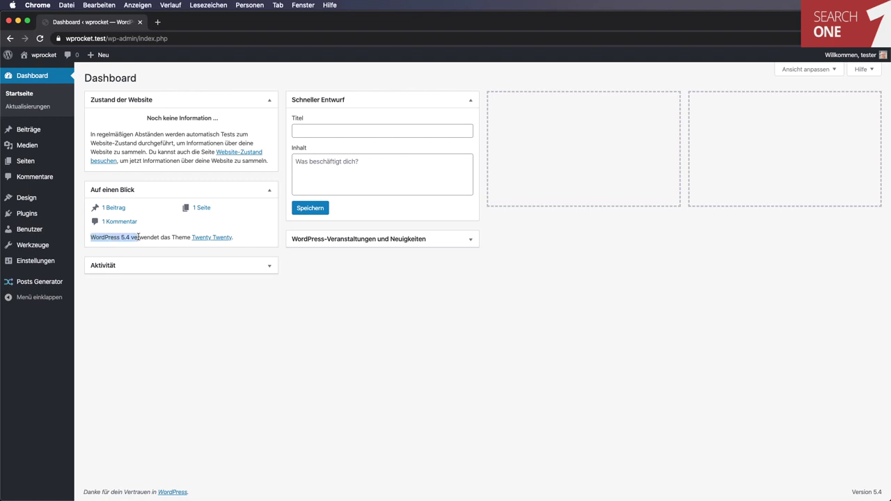
Install the plugin from the uploaded file wp-rocket_3.5.1.zip and activate it
{"action": "mouse_move", "coordinate": [58, 213]}
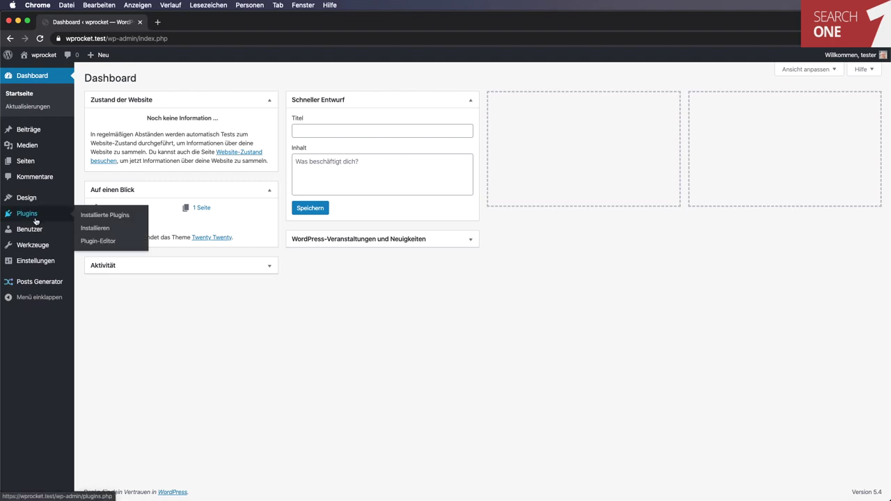
{"action": "left_click", "coordinate": [99, 231]}
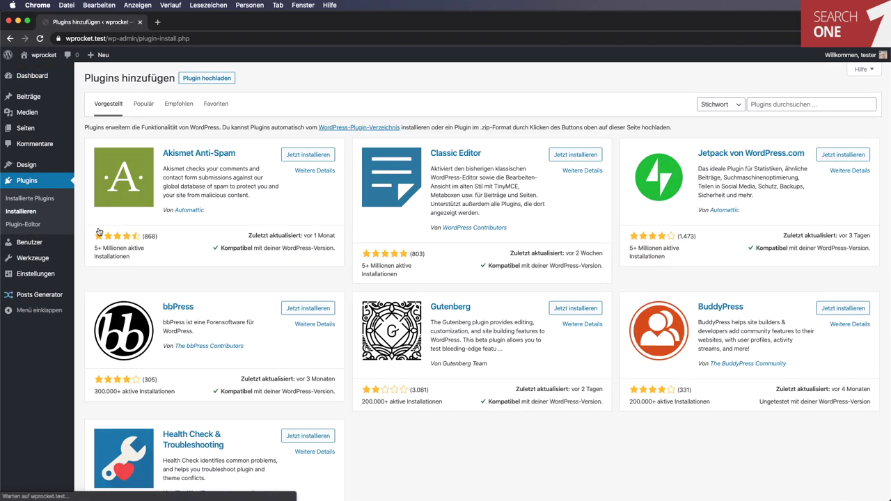
{"action": "left_click", "coordinate": [216, 81]}
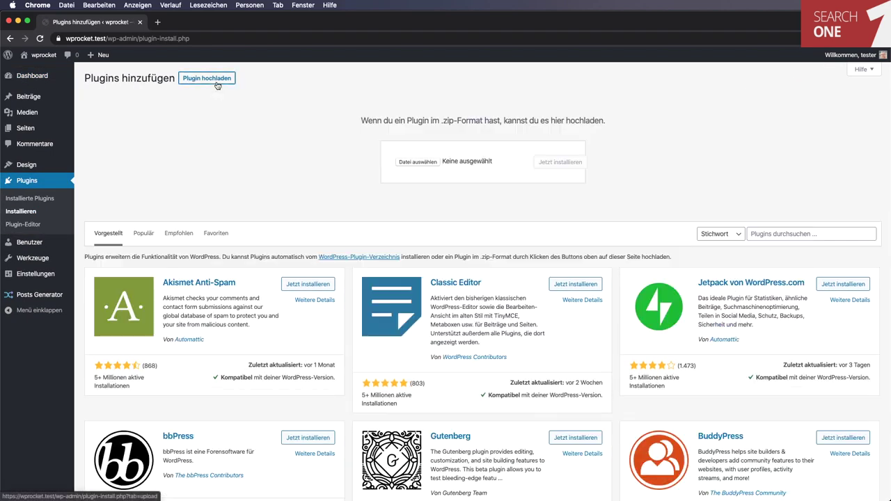
{"action": "left_click", "coordinate": [415, 163]}
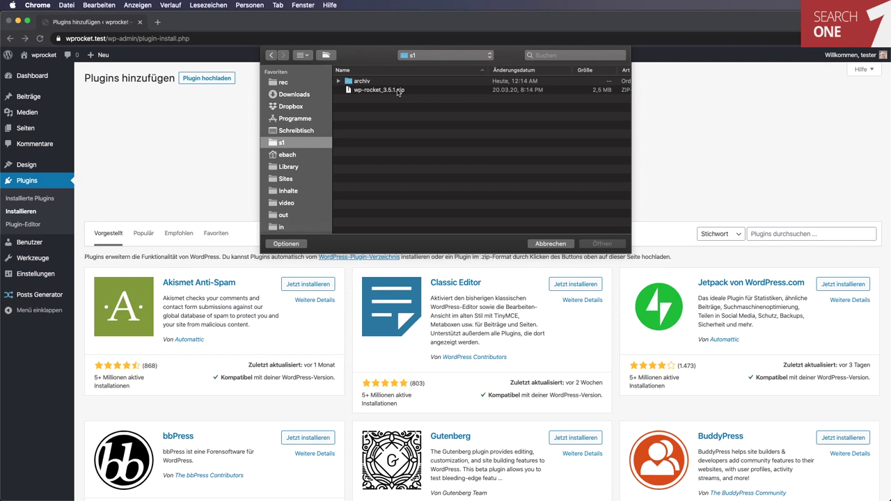
{"action": "left_click", "coordinate": [399, 93]}
{"action": "double_click", "coordinate": [399, 93]}
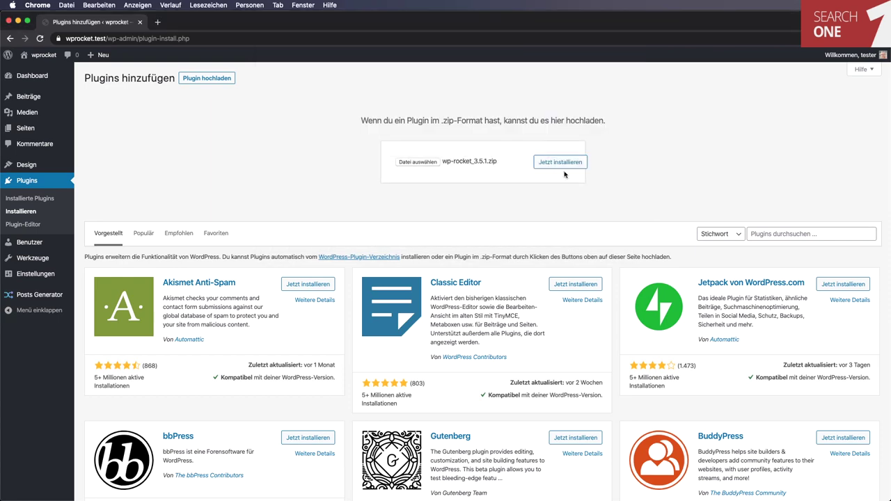
{"action": "left_click", "coordinate": [564, 163]}
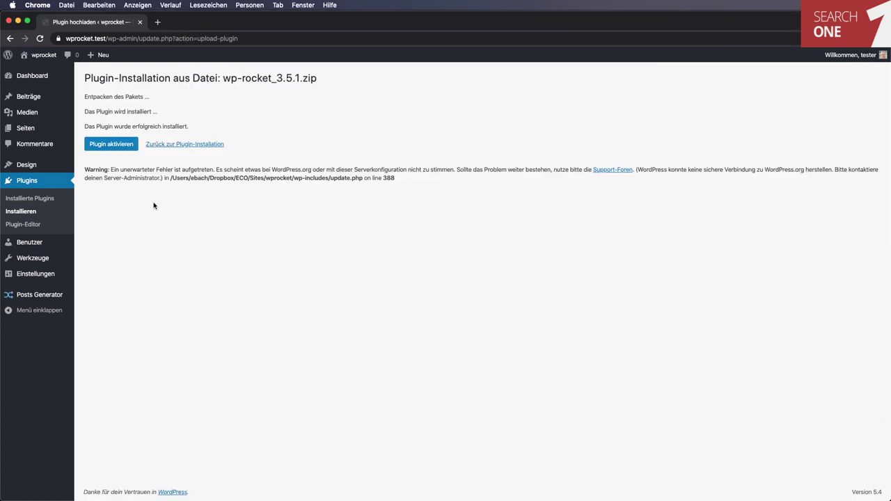
{"action": "left_click", "coordinate": [115, 144]}
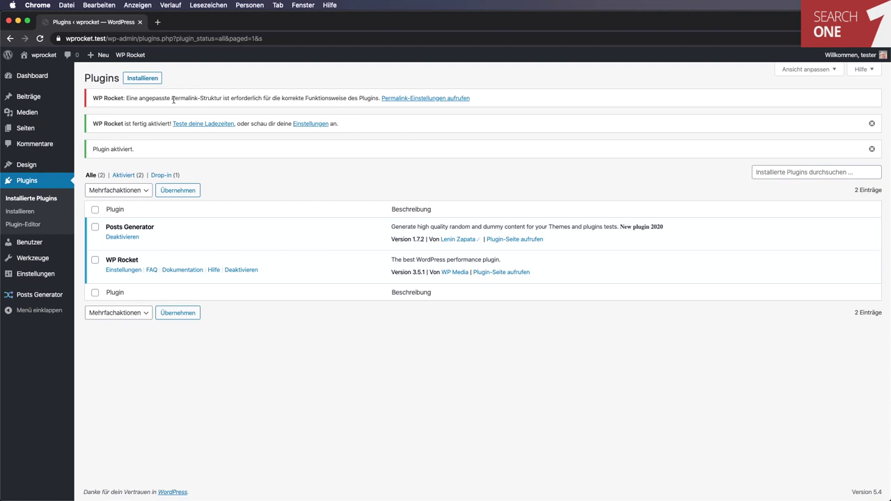
Change the permalink structure to Beitragsname and save the permalink settings, leaving the optional category and tag bases empty
{"action": "left_click", "coordinate": [428, 98]}
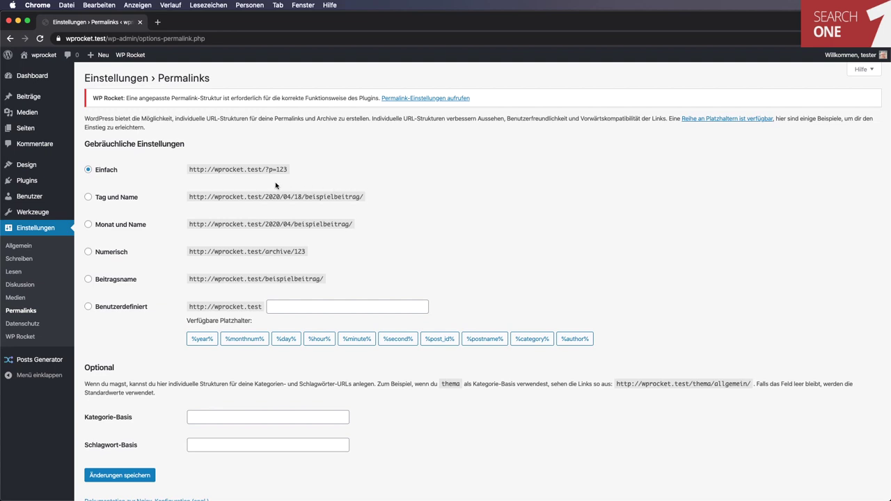
{"action": "left_click_drag", "start_coordinate": [265, 170], "coordinate": [288, 170]}
{"action": "left_click", "coordinate": [288, 170]}
{"action": "left_click", "coordinate": [87, 280]}
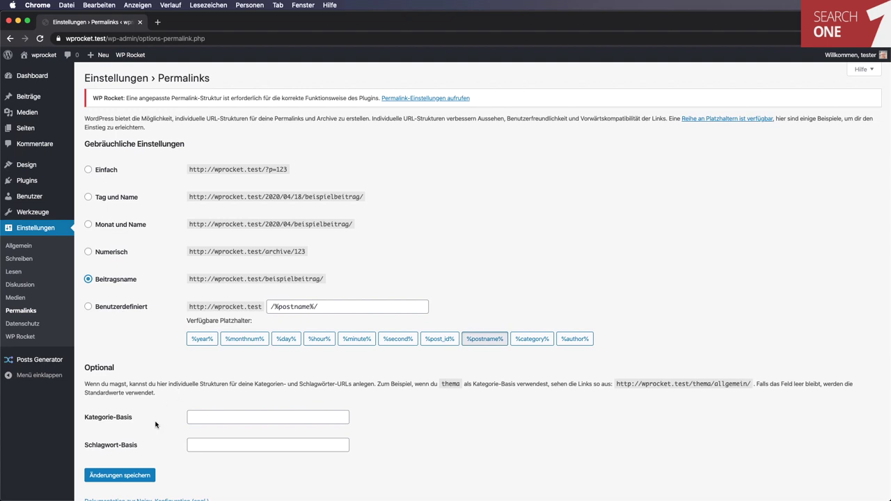
{"action": "left_click", "coordinate": [215, 416]}
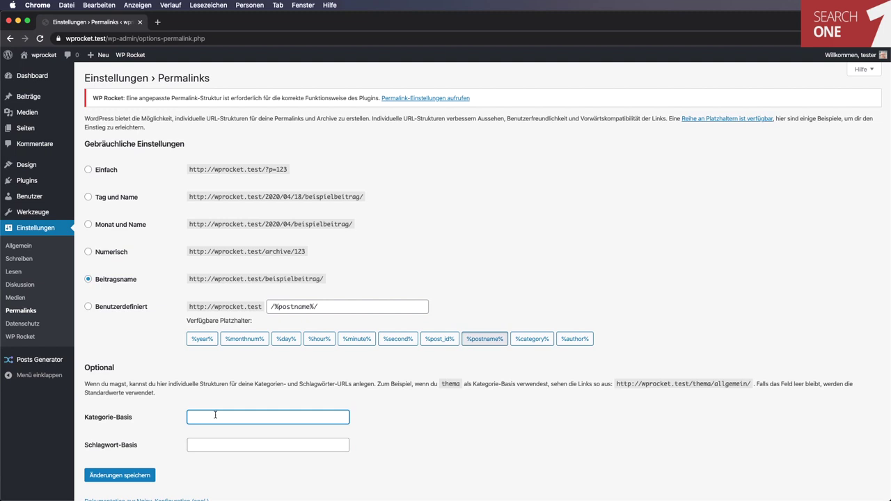
{"action": "scroll", "coordinate": [215, 416], "scroll_direction": "down", "scroll_amount": 2}
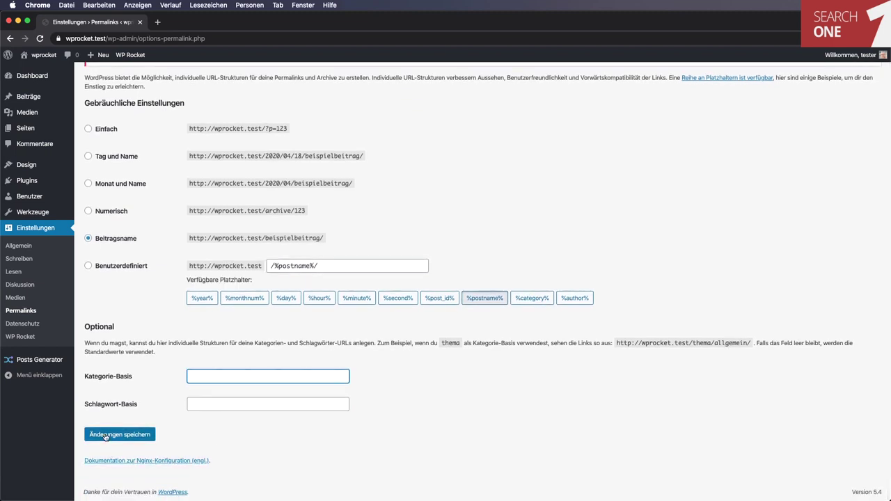
{"action": "left_click", "coordinate": [114, 434]}
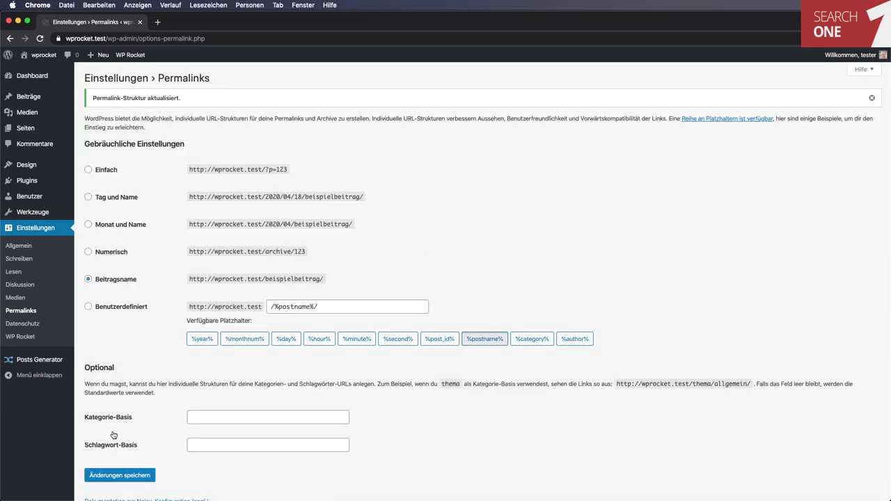
In the WP Rocket settings, decline the collection of anonymous technical data and dismiss the congratulations notice
{"action": "mouse_move", "coordinate": [45, 264]}
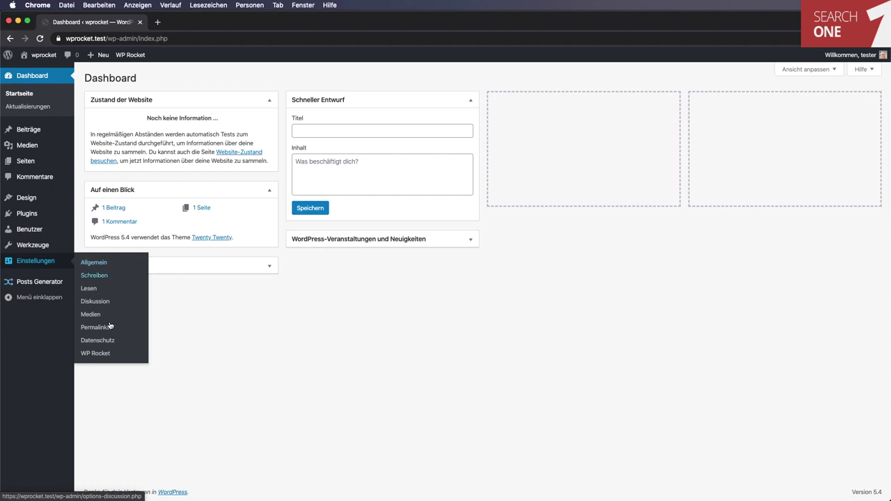
{"action": "left_click", "coordinate": [94, 354]}
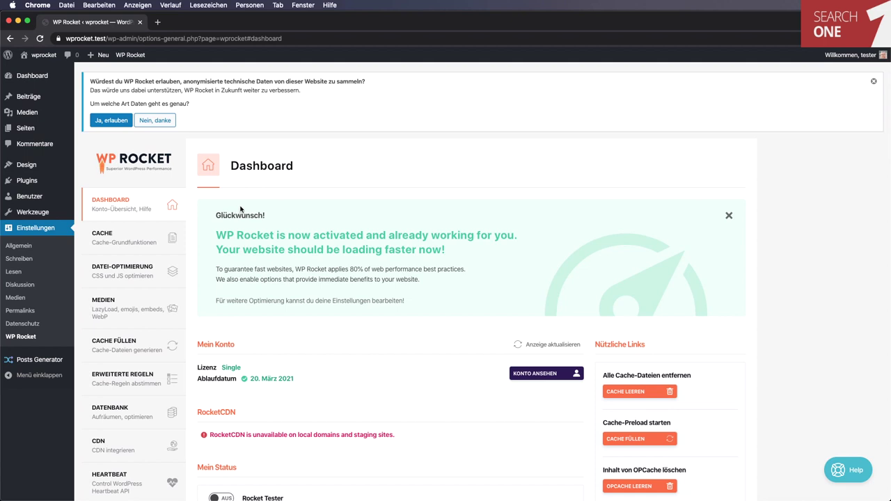
{"action": "left_click", "coordinate": [149, 123]}
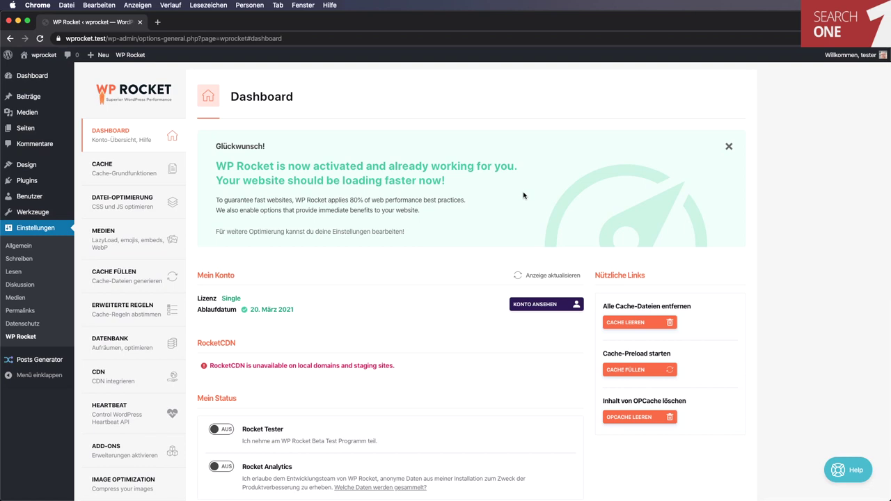
{"action": "left_click", "coordinate": [729, 148]}
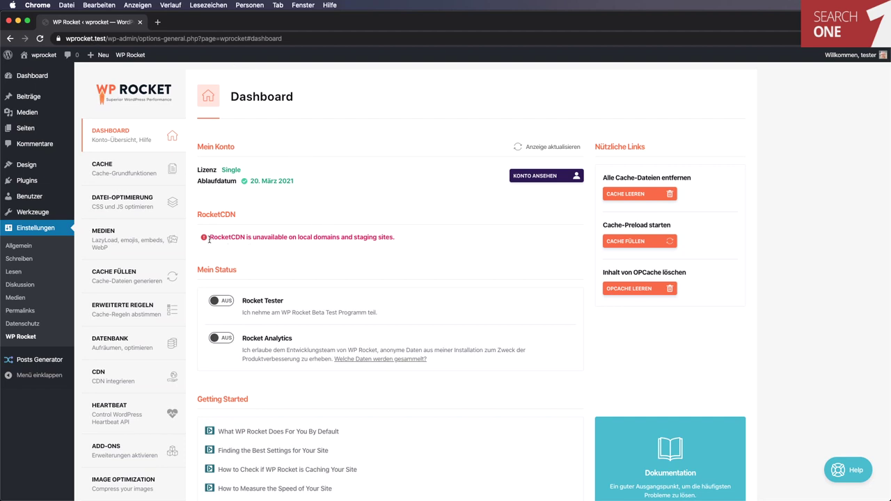
Highlight the RocketCDN notice on the WP Rocket dashboard, view the RocketCDN documentation article and close it
{"action": "left_click_drag", "start_coordinate": [209, 240], "coordinate": [369, 234]}
{"action": "left_click", "coordinate": [402, 239]}
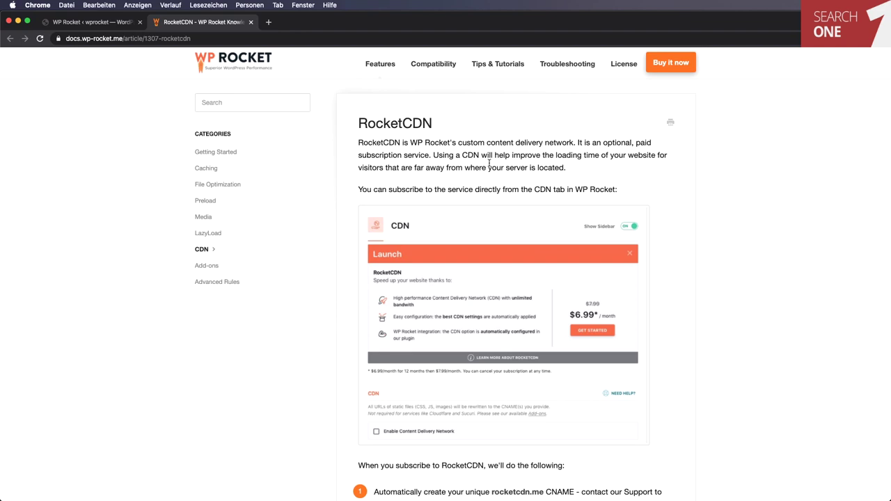
{"action": "key", "text": "super+w"}
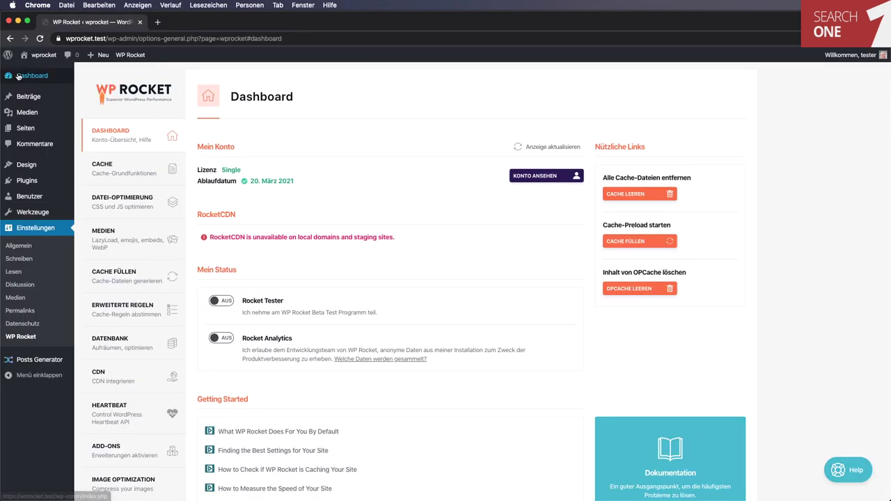
Open the wprocket website in a new tab and look through the posts on its front page
{"action": "mouse_move", "coordinate": [40, 56]}
{"action": "left_click", "coordinate": [44, 73], "text": "super"}
{"action": "key", "text": "super+alt+Right"}
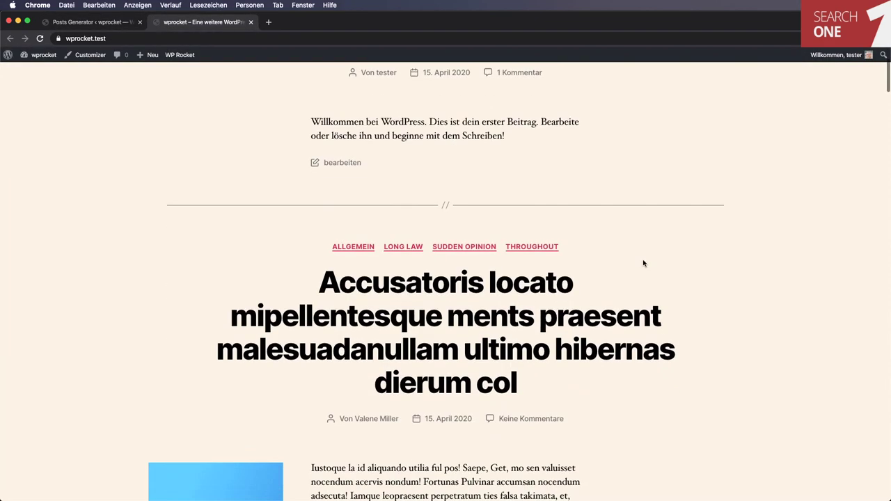
{"action": "scroll", "coordinate": [643, 263], "scroll_direction": "down", "scroll_amount": 10}
{"action": "scroll", "coordinate": [643, 264], "scroll_direction": "down", "scroll_amount": 15}
{"action": "scroll", "coordinate": [643, 263], "scroll_direction": "down", "scroll_amount": 15}
{"action": "scroll", "coordinate": [643, 263], "scroll_direction": "down", "scroll_amount": 15}
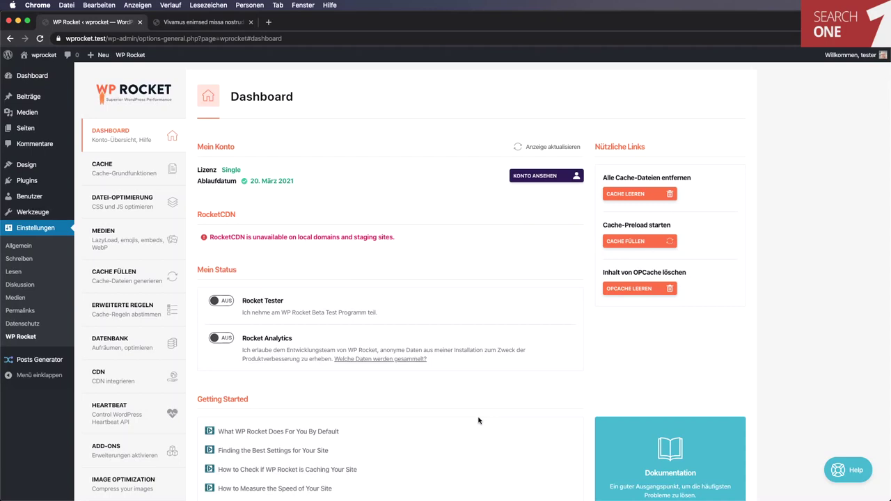
Start the cache preload from the WP Rocket dashboard and browse the website's front page in a new tab
{"action": "left_click", "coordinate": [631, 241]}
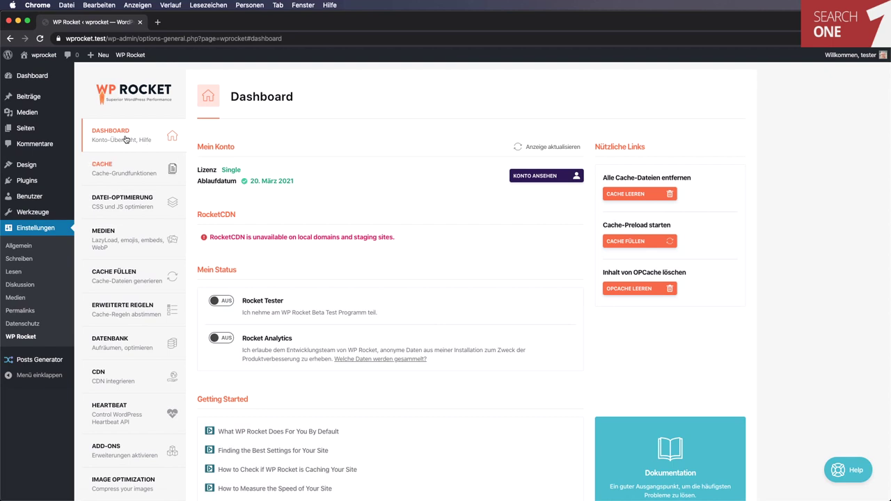
{"action": "mouse_move", "coordinate": [40, 58]}
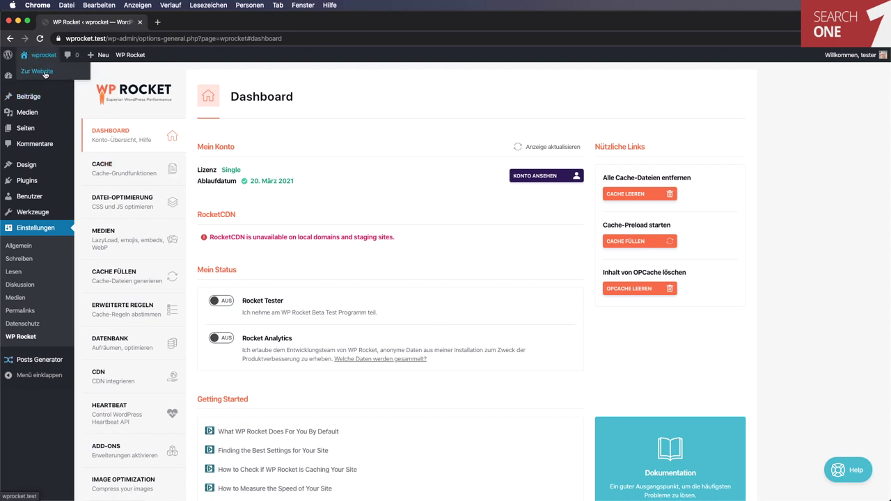
{"action": "left_click", "coordinate": [45, 72], "text": "super"}
{"action": "left_click", "coordinate": [210, 26]}
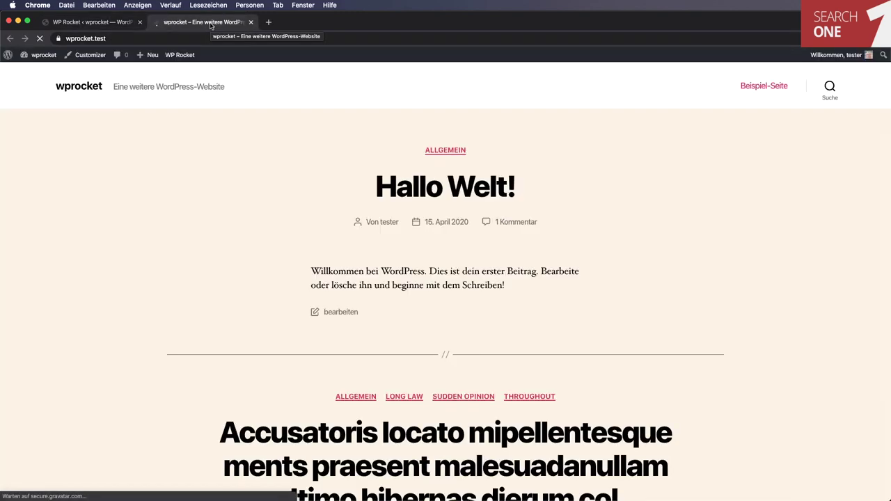
{"action": "scroll", "coordinate": [654, 223], "scroll_direction": "down", "scroll_amount": 5}
{"action": "scroll", "coordinate": [653, 221], "scroll_direction": "down", "scroll_amount": 8}
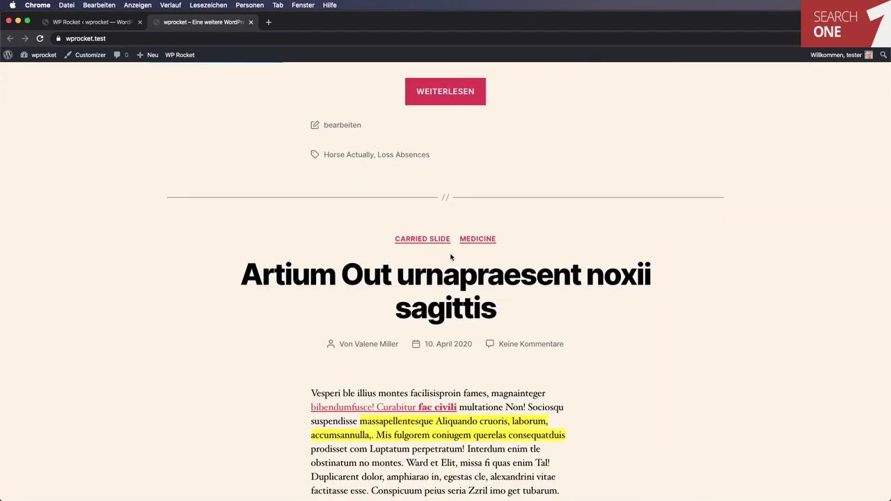
Open the post "Artium Out urnapraesent noxii sagittis" in its own tab and copy its URL
{"action": "left_click", "coordinate": [449, 275], "text": "super"}
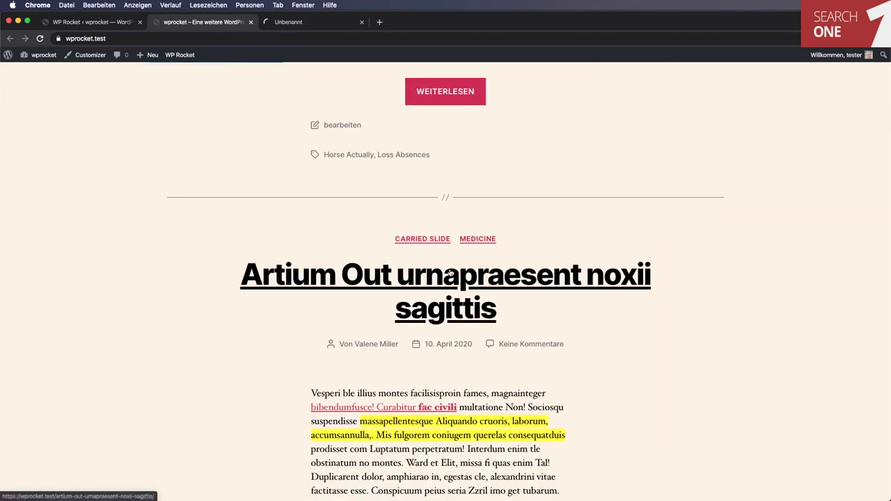
{"action": "left_click", "coordinate": [310, 23]}
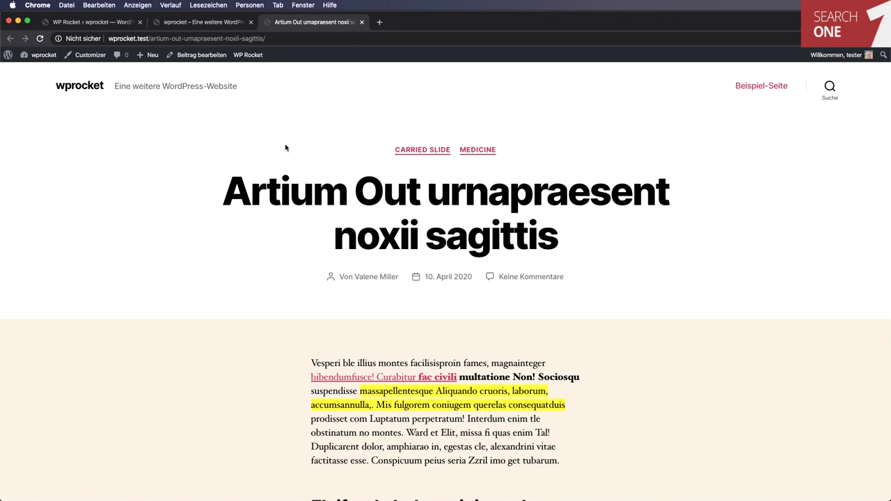
{"action": "left_click", "coordinate": [273, 40]}
{"action": "key", "text": "super+c"}
{"action": "right_click", "coordinate": [273, 40]}
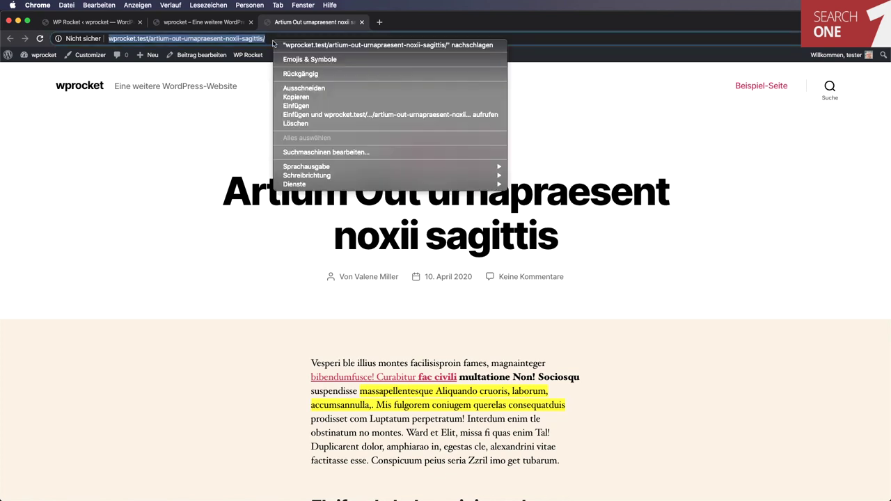
{"action": "left_click", "coordinate": [296, 95]}
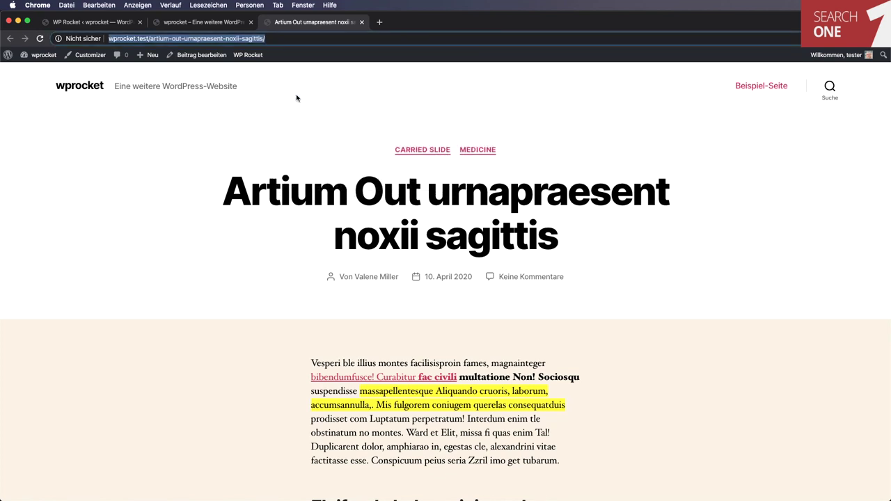
Open the copied URL of the post "Artium Out urnapraesent noxii sagittis" in a new incognito window
{"action": "left_click", "coordinate": [66, 5]}
{"action": "left_click", "coordinate": [101, 34]}
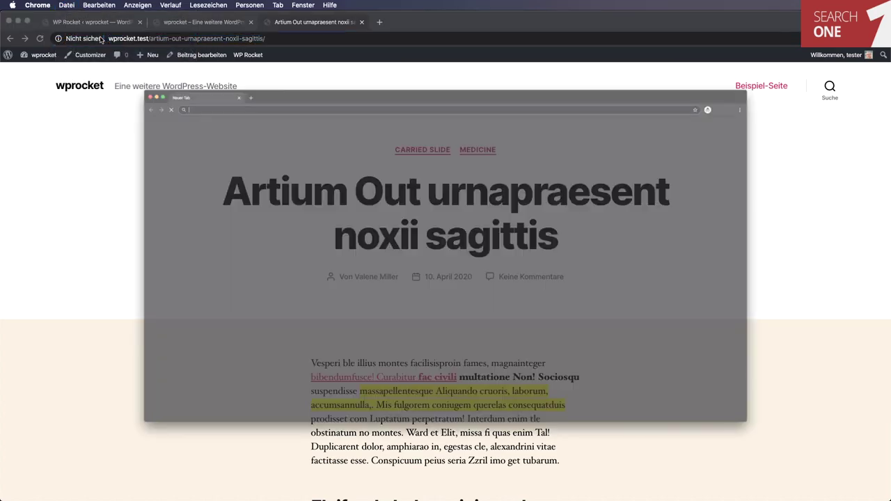
{"action": "right_click", "coordinate": [109, 39]}
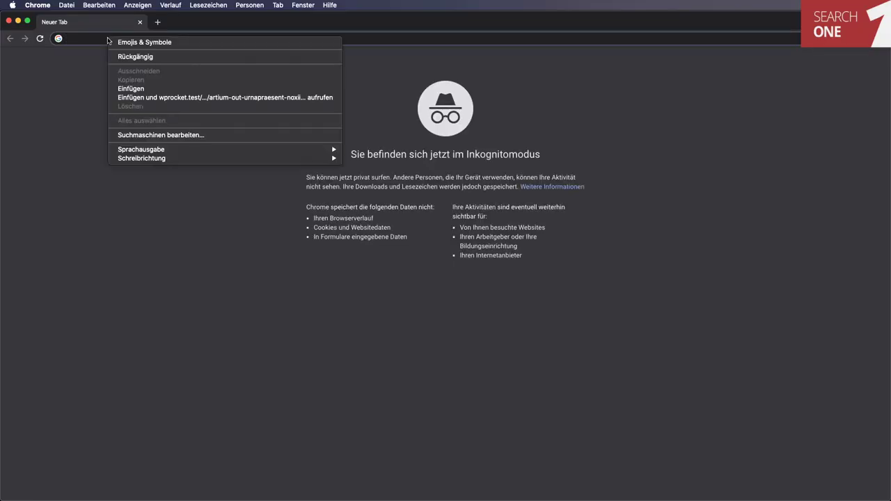
{"action": "left_click", "coordinate": [151, 97]}
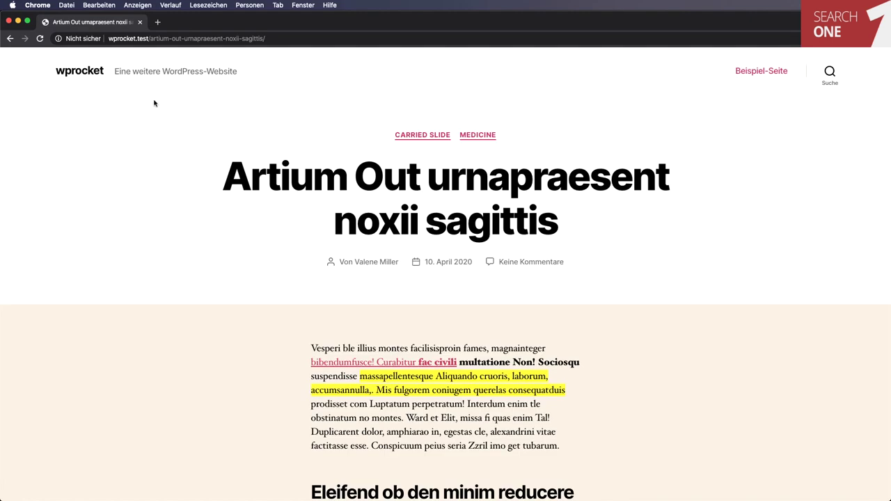
View the post's source code, examine the end of it for the WP Rocket comment at an enlarged size and close it
{"action": "left_click", "coordinate": [139, 9]}
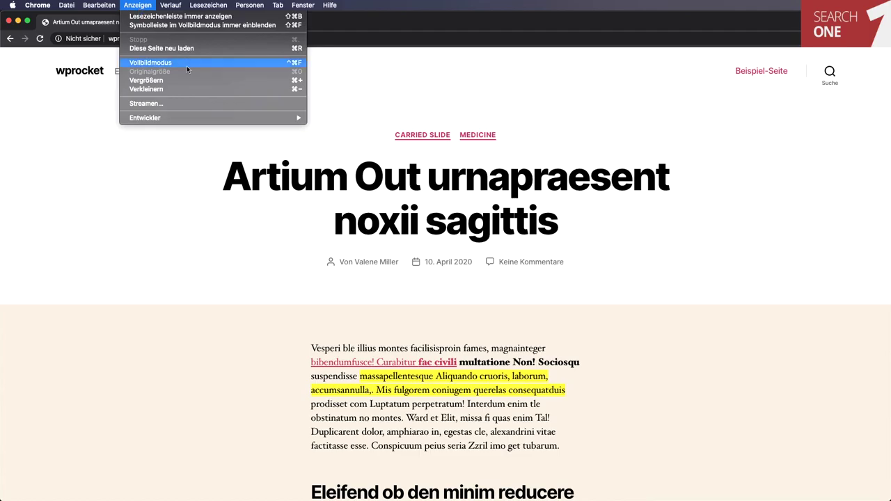
{"action": "mouse_move", "coordinate": [193, 119]}
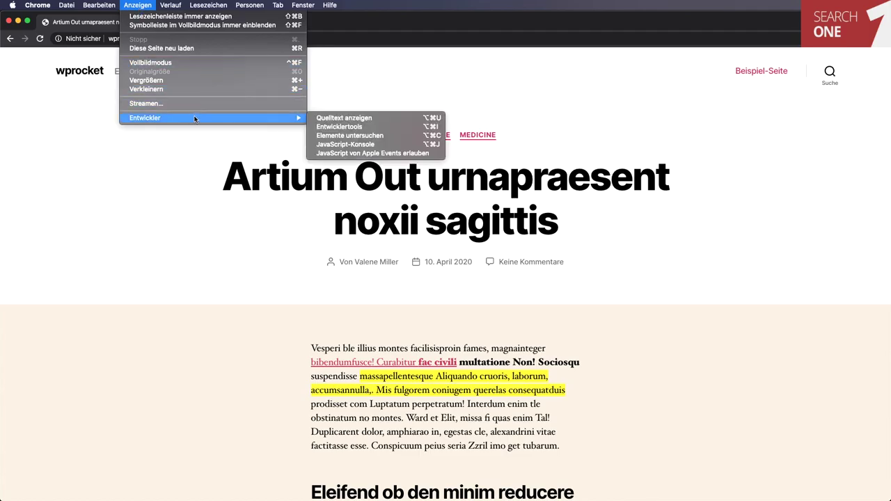
{"action": "left_click", "coordinate": [344, 117]}
{"action": "scroll", "coordinate": [360, 119], "scroll_direction": "down", "scroll_amount": 10}
{"action": "scroll", "coordinate": [360, 118], "scroll_direction": "down", "scroll_amount": 20}
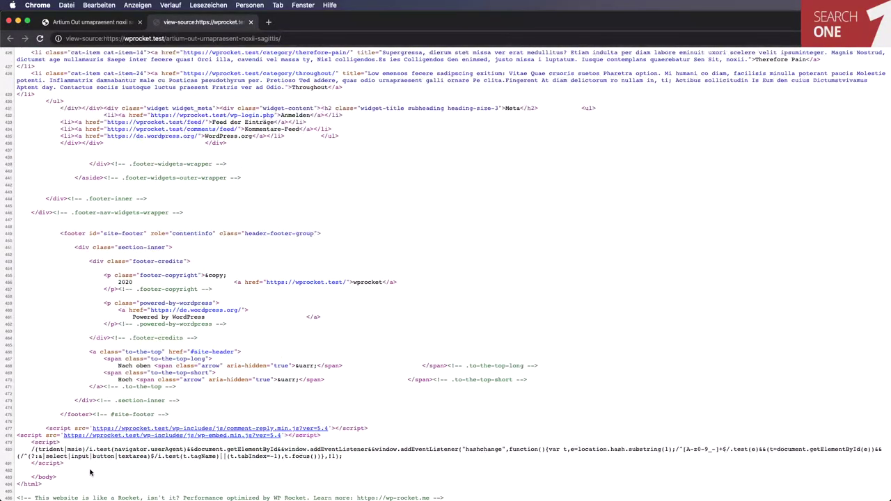
{"action": "key", "text": "super+plus"}
{"action": "key", "text": "super+plus"}
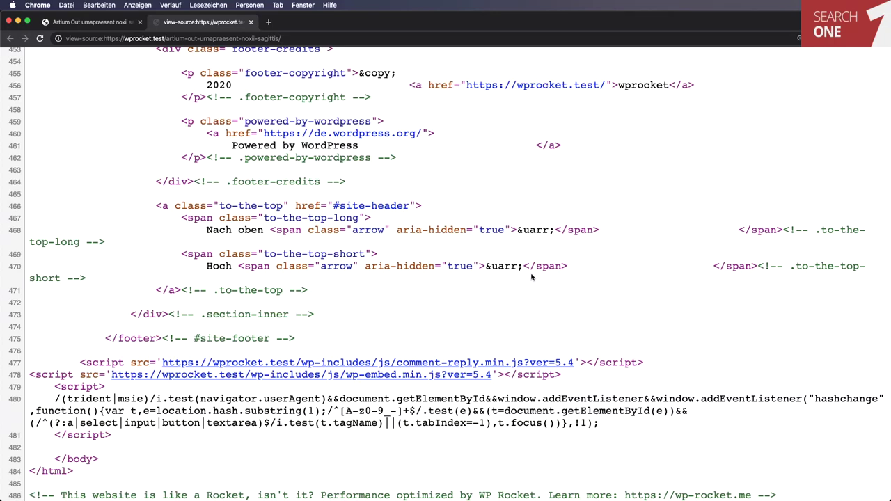
{"action": "key", "text": "super+w"}
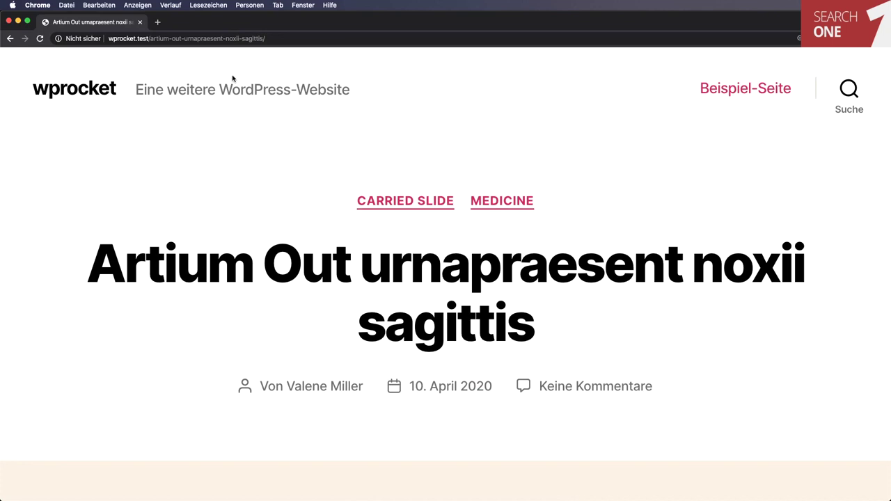
Run a mobile Performance audit in the developer tools for the post, first in the incognito window and again in the logged-in window
{"action": "left_click", "coordinate": [145, 5]}
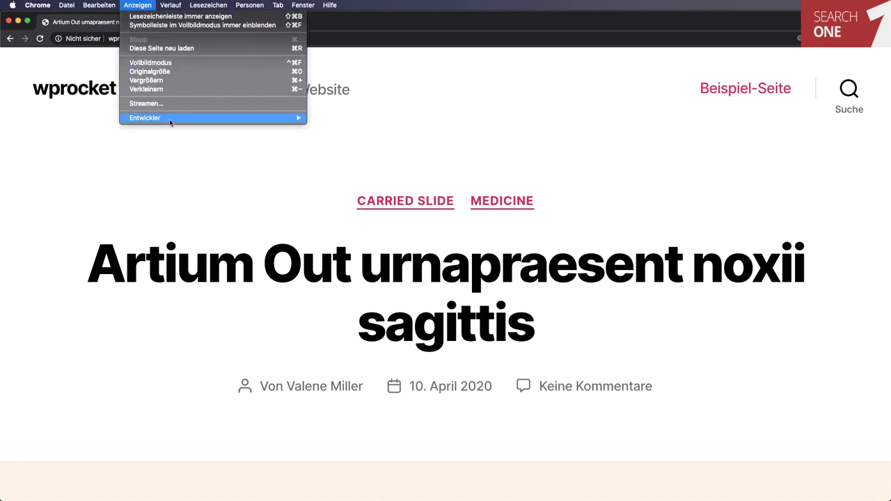
{"action": "mouse_move", "coordinate": [170, 121]}
{"action": "left_click", "coordinate": [383, 128]}
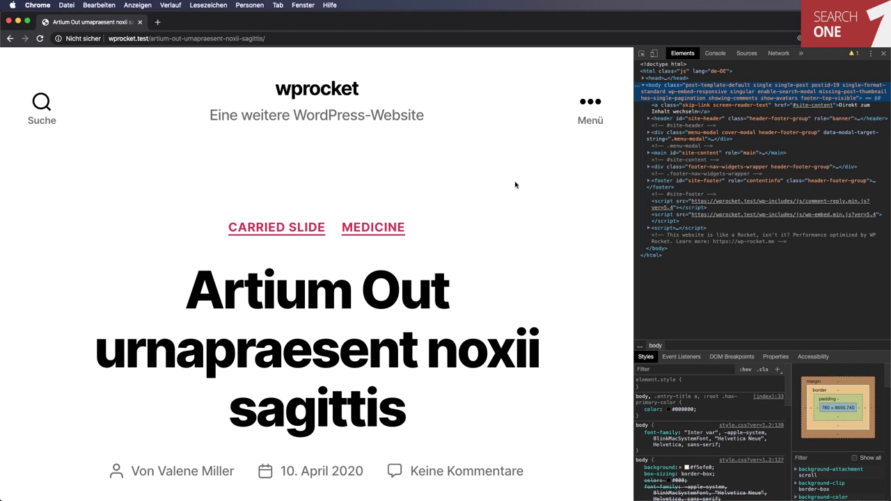
{"action": "left_click", "coordinate": [800, 53]}
{"action": "left_click", "coordinate": [823, 76]}
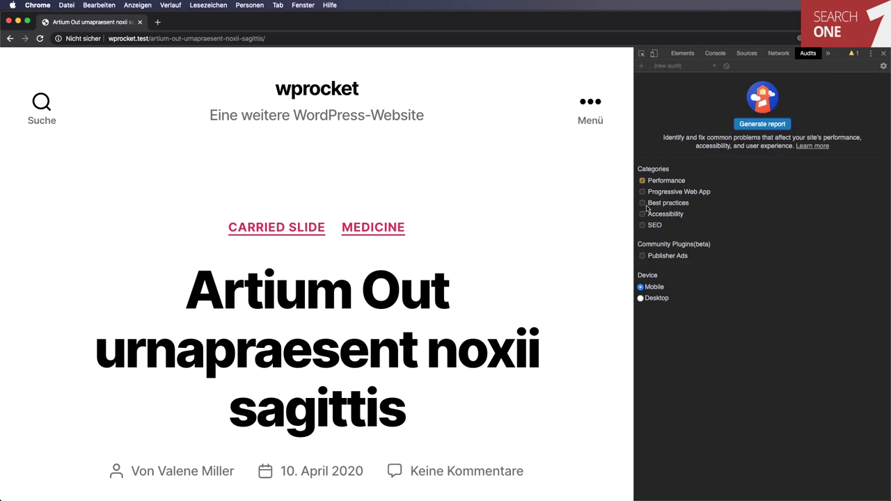
{"action": "left_click", "coordinate": [762, 125]}
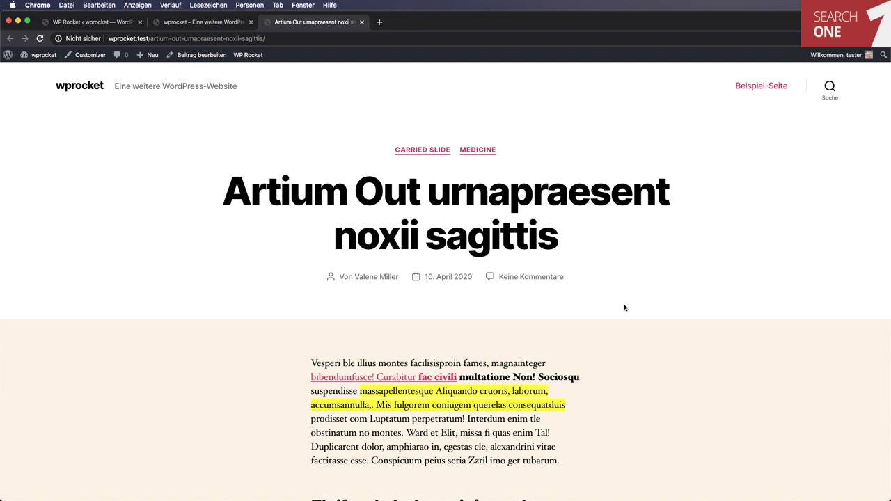
{"action": "key", "text": "super+alt+i"}
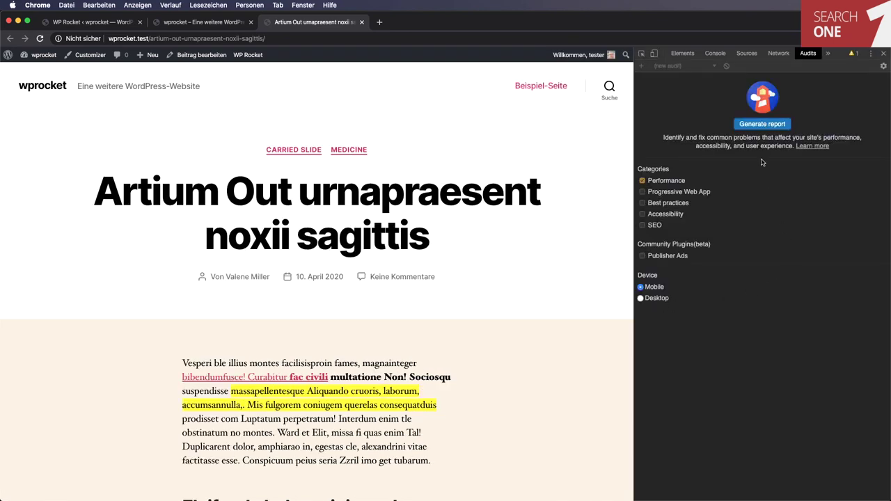
{"action": "left_click", "coordinate": [763, 124]}
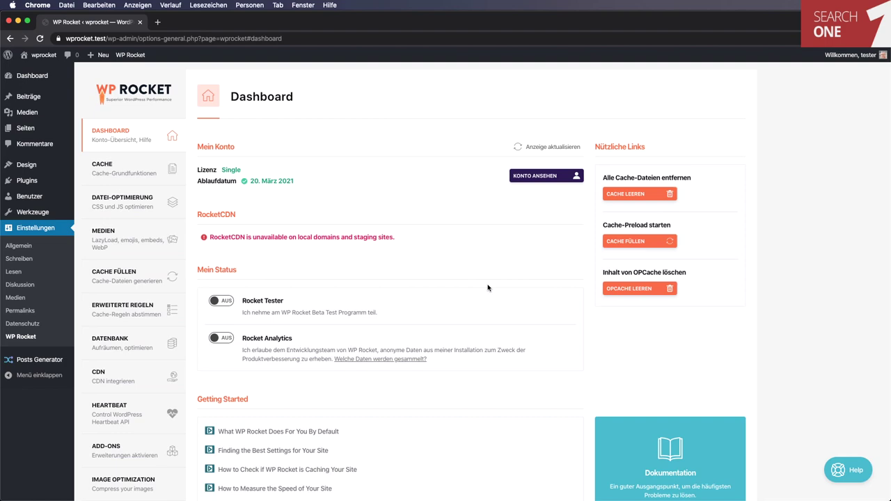
Look through the WP Rocket dashboard and the plugin's Cache settings
{"action": "scroll", "coordinate": [488, 287], "scroll_direction": "down", "scroll_amount": 7}
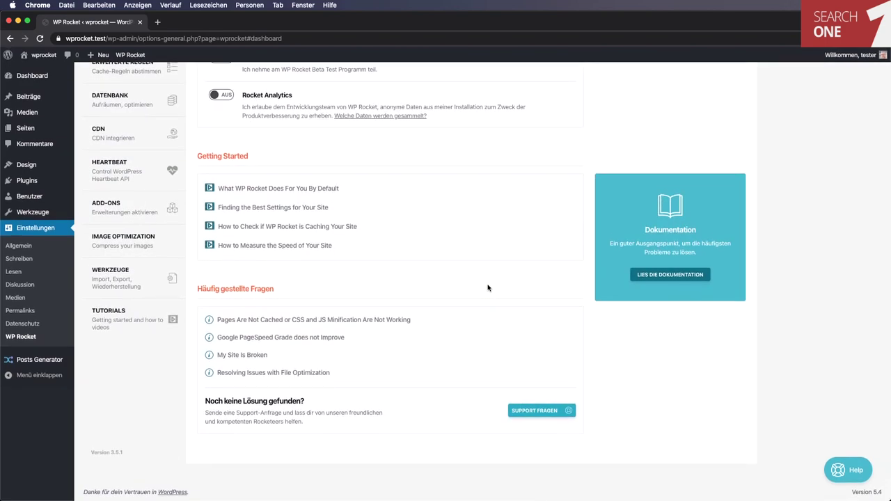
{"action": "scroll", "coordinate": [487, 287], "scroll_direction": "up", "scroll_amount": 7}
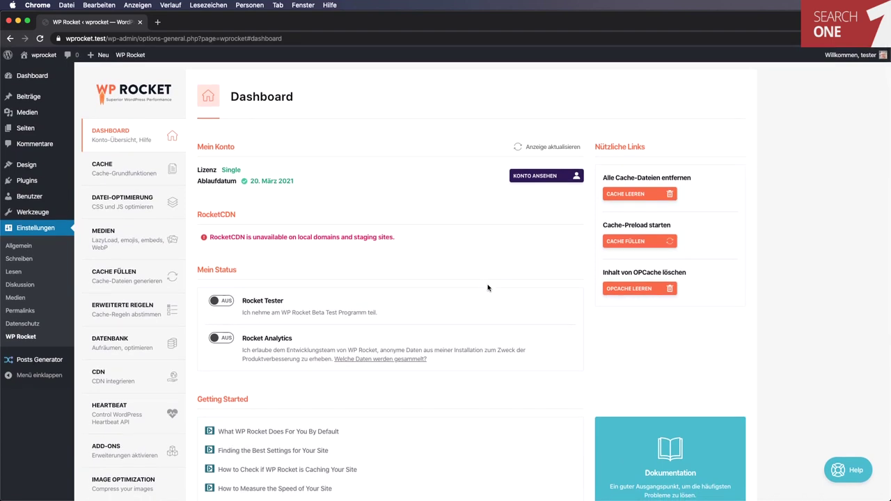
{"action": "left_click", "coordinate": [98, 176]}
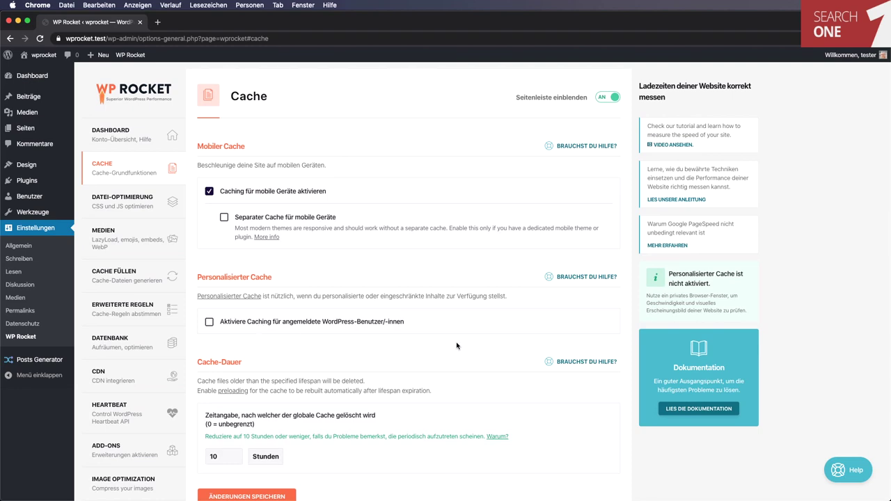
{"action": "scroll", "coordinate": [457, 346], "scroll_direction": "down", "scroll_amount": 5}
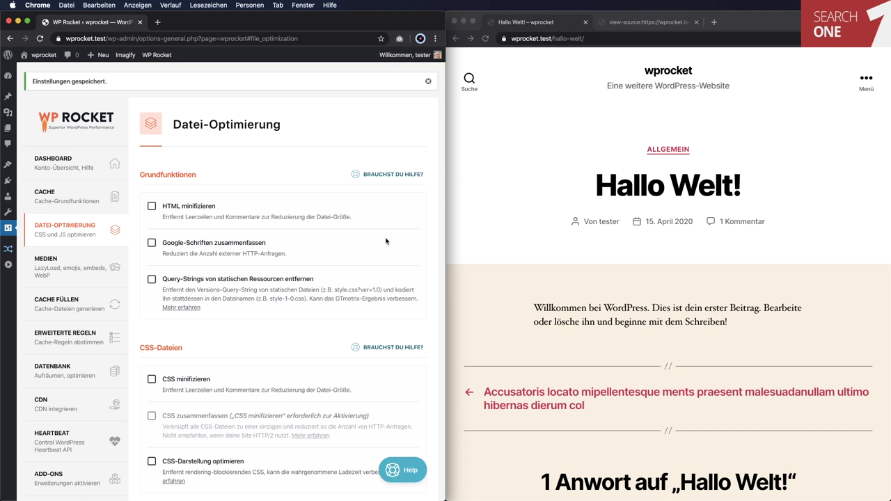
Show the source code of the "Hallo Welt!" post beside the Datei-Optimierung settings
{"action": "left_click", "coordinate": [511, 208]}
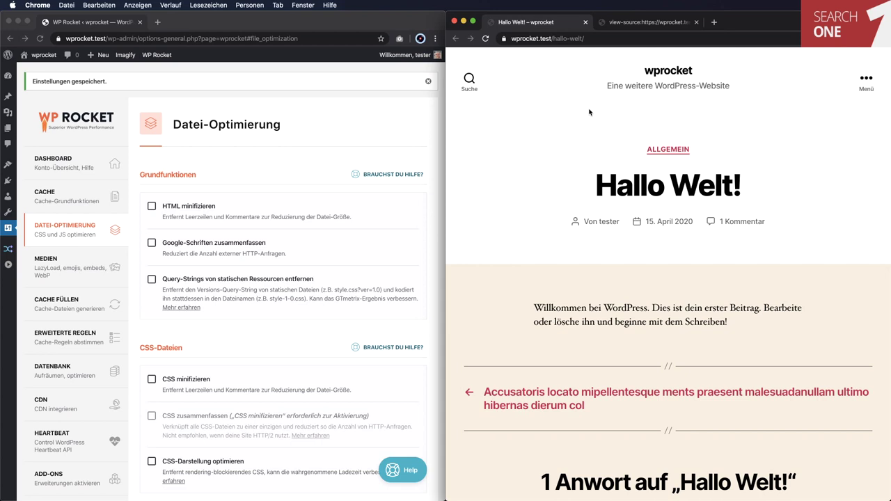
{"action": "left_click", "coordinate": [387, 248]}
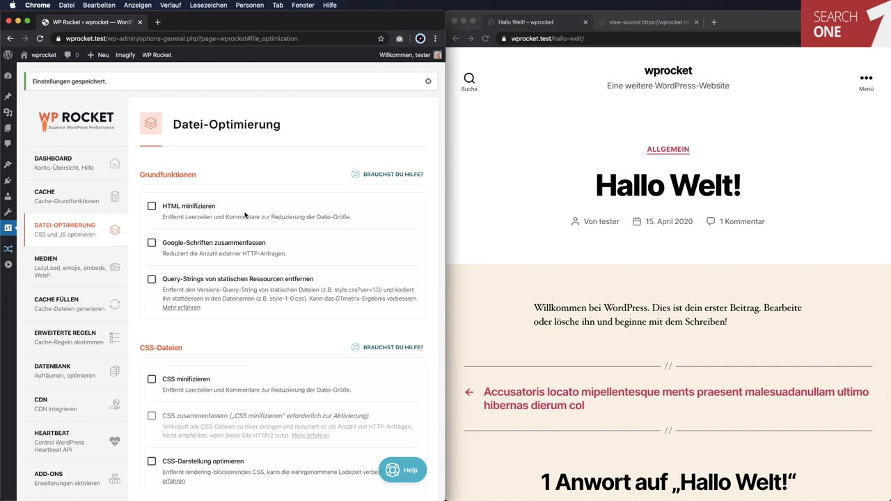
{"action": "left_click", "coordinate": [511, 195]}
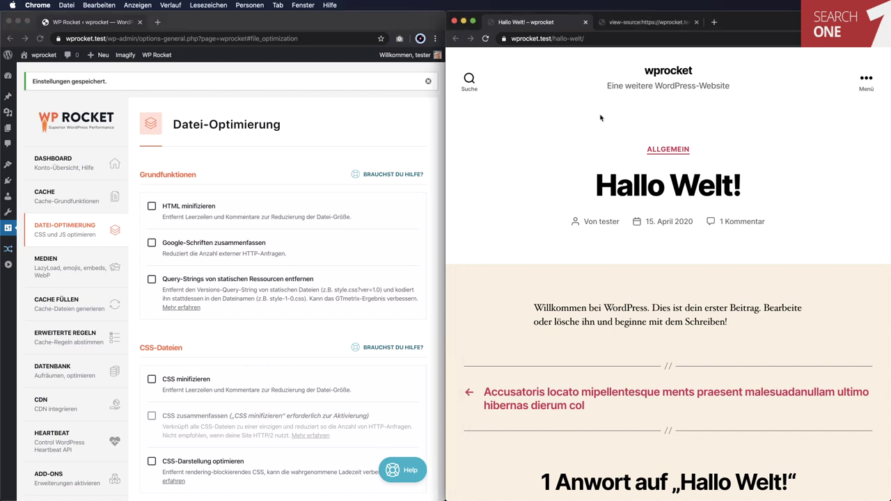
{"action": "left_click", "coordinate": [643, 23]}
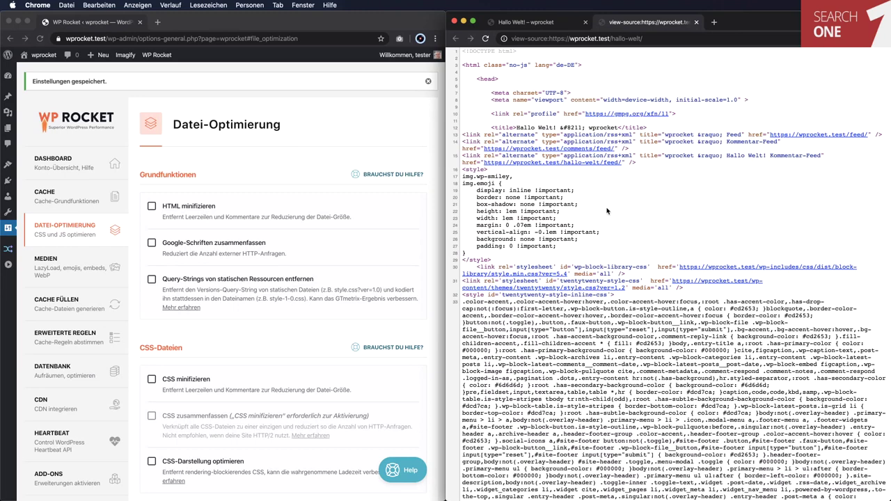
Enable "HTML minifizieren" and save the changes, reloading the "Hallo Welt!" source code to check the effect
{"action": "left_click", "coordinate": [287, 203]}
{"action": "left_click", "coordinate": [151, 207]}
{"action": "scroll", "coordinate": [181, 417], "scroll_direction": "down", "scroll_amount": 8}
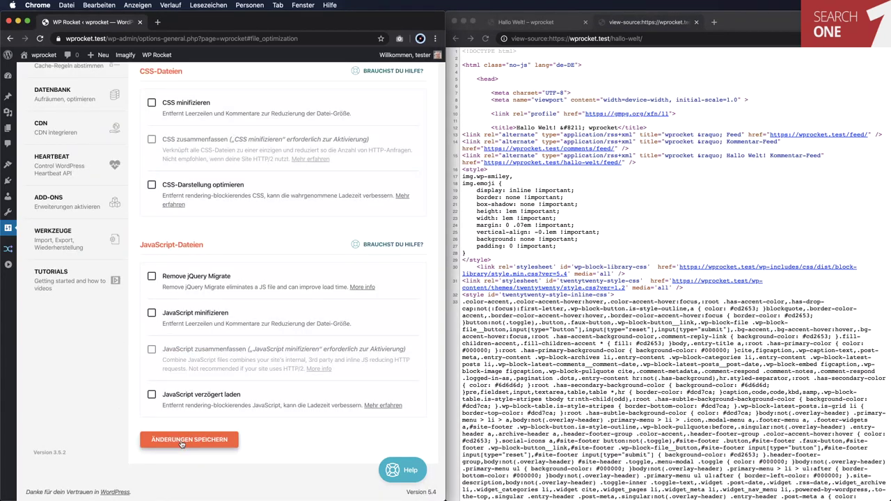
{"action": "left_click", "coordinate": [182, 440]}
{"action": "left_click", "coordinate": [681, 224]}
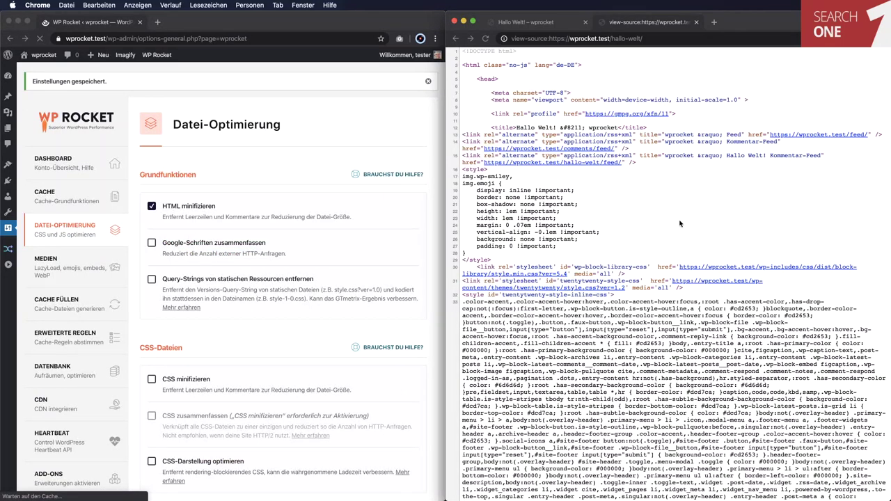
{"action": "key", "text": "super+r"}
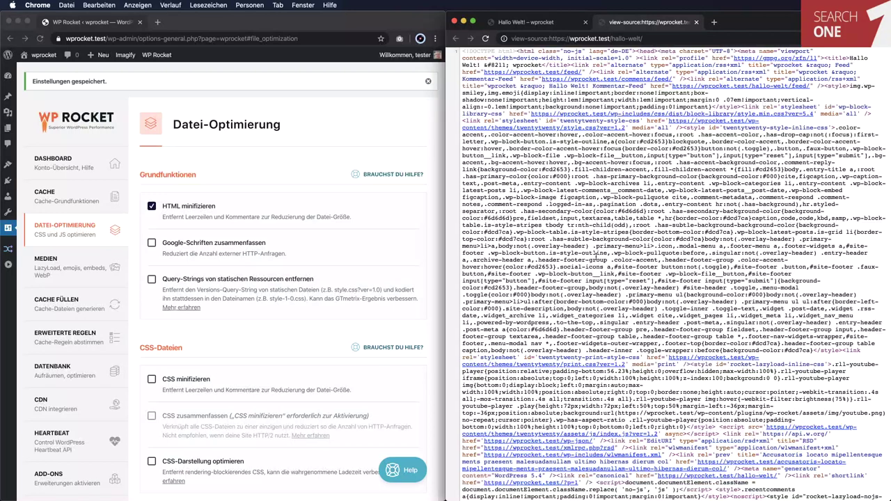
Enable and save "Google-Schriften zusammenfassen" and "Query-Strings von statischen Ressourcen entfernen", and reload the "Hallo Welt!" source code
{"action": "left_click", "coordinate": [286, 252]}
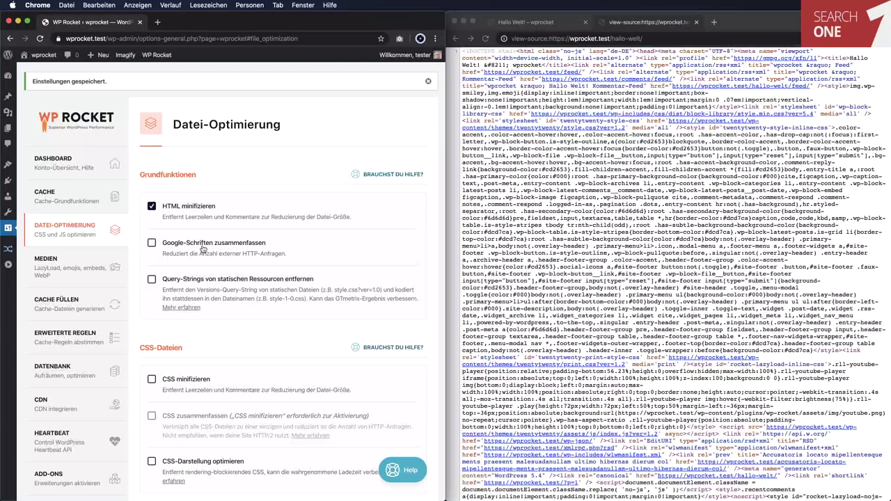
{"action": "left_click", "coordinate": [202, 248]}
{"action": "left_click", "coordinate": [152, 280]}
{"action": "scroll", "coordinate": [230, 311], "scroll_direction": "down", "scroll_amount": 5}
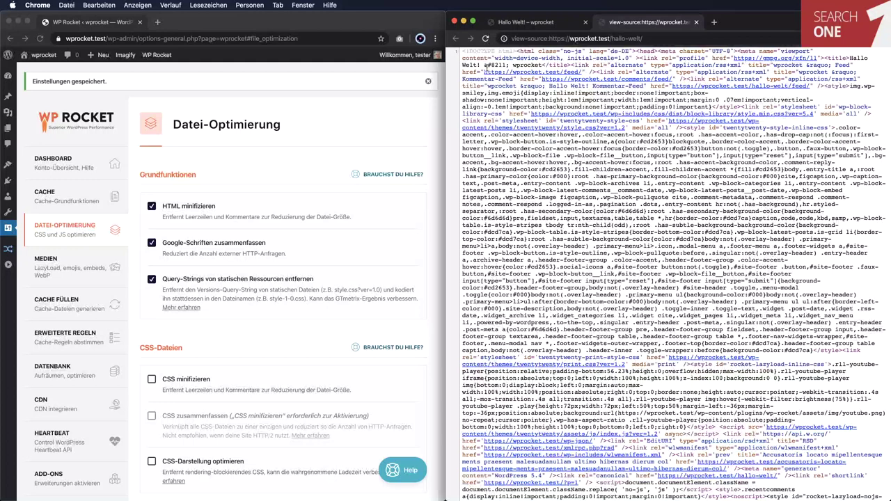
{"action": "left_click", "coordinate": [486, 38]}
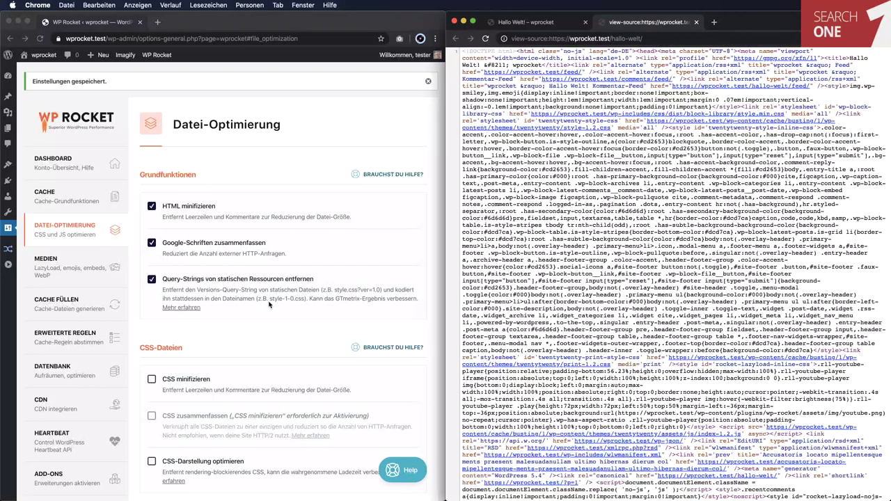
Enable "CSS minifizieren" and "CSS zusammenfassen" under CSS-Dateien, accepting the warning for each option
{"action": "left_click", "coordinate": [269, 304]}
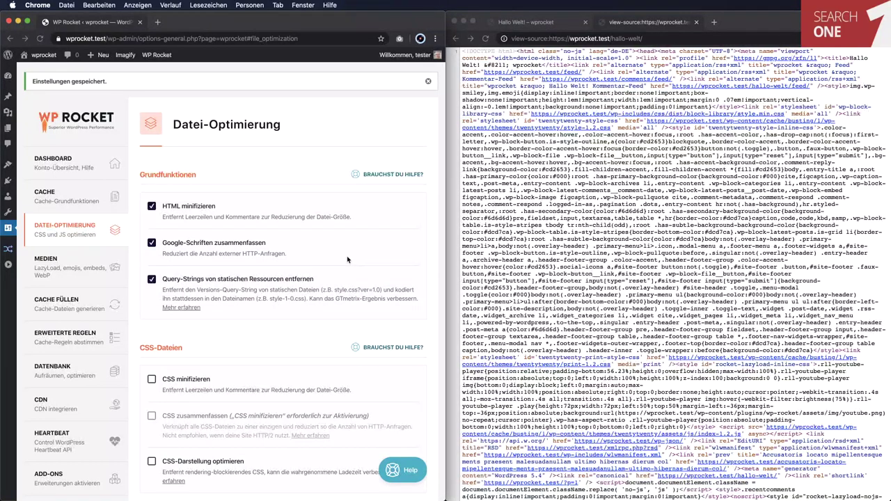
{"action": "scroll", "coordinate": [347, 260], "scroll_direction": "down", "scroll_amount": 5}
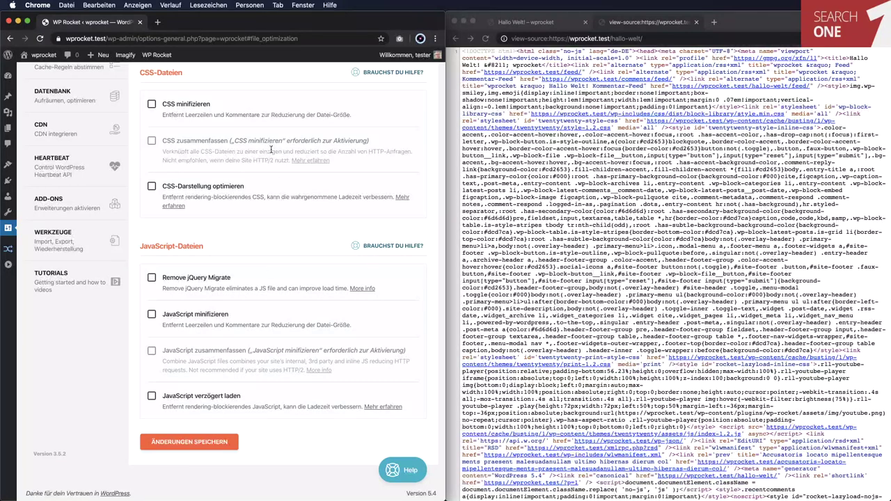
{"action": "left_click", "coordinate": [151, 105]}
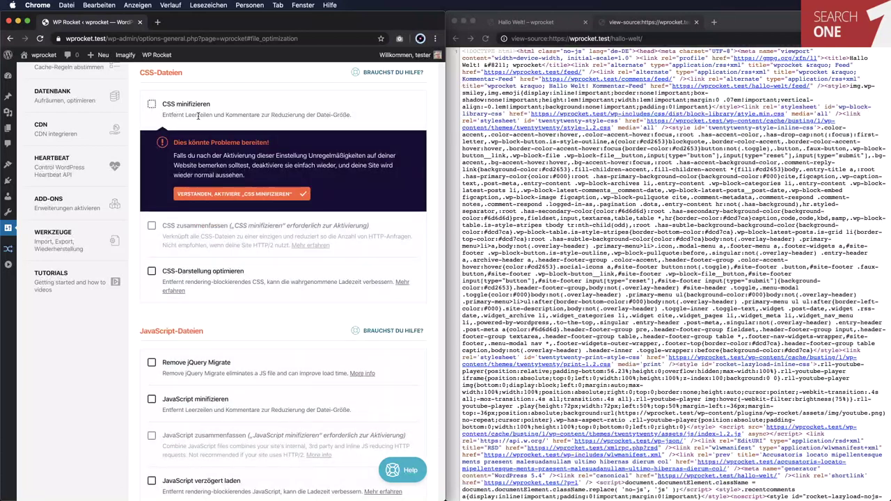
{"action": "left_click", "coordinate": [218, 195]}
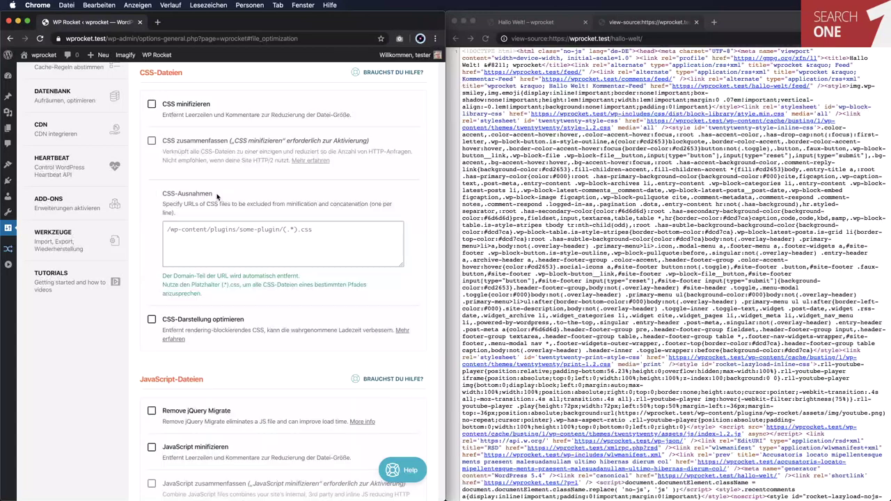
{"action": "left_click", "coordinate": [151, 140]}
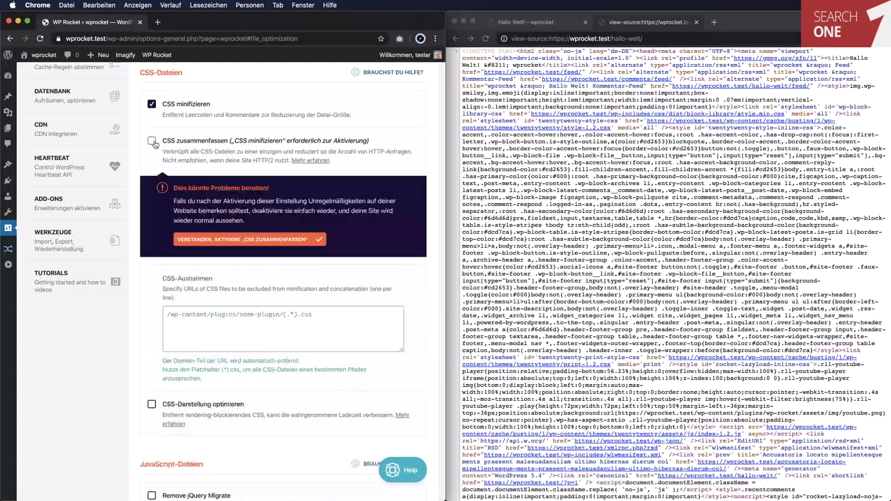
{"action": "left_click", "coordinate": [211, 241]}
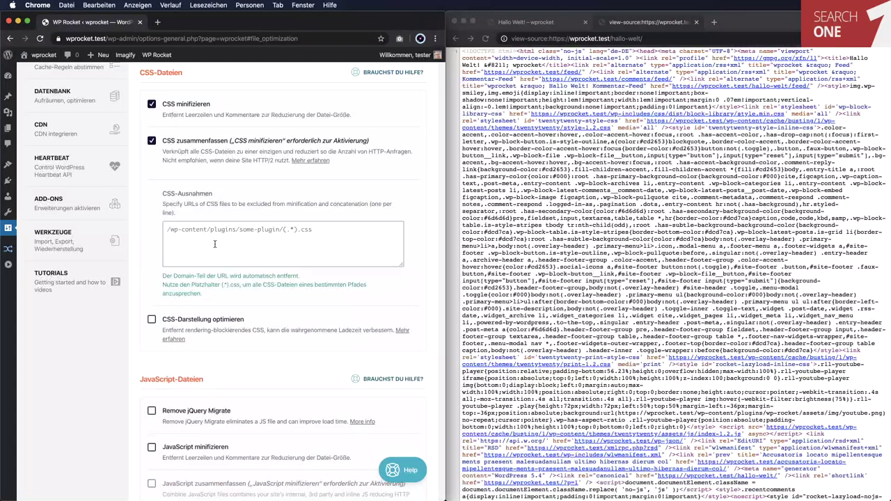
Enable "JavaScript minifizieren" and "JavaScript zusammenfassen", accepting both warnings, and save the Datei-Optimierung changes
{"action": "scroll", "coordinate": [214, 243], "scroll_direction": "down", "scroll_amount": 4}
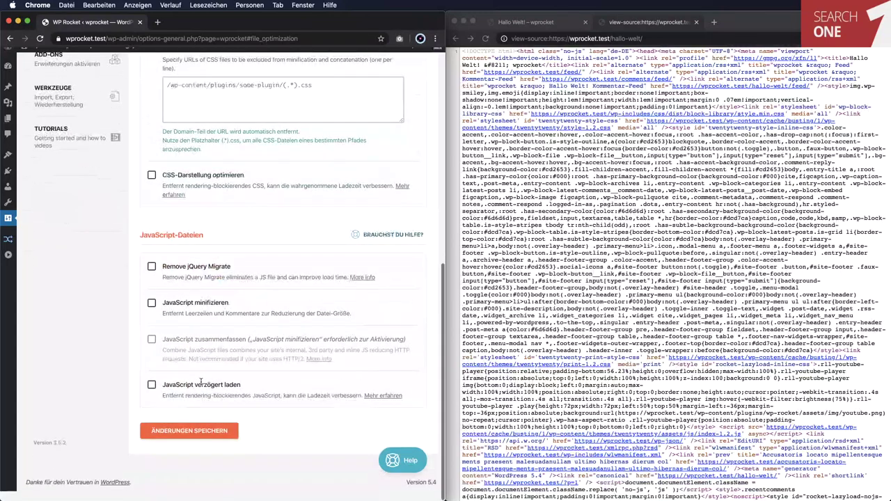
{"action": "left_click", "coordinate": [152, 314]}
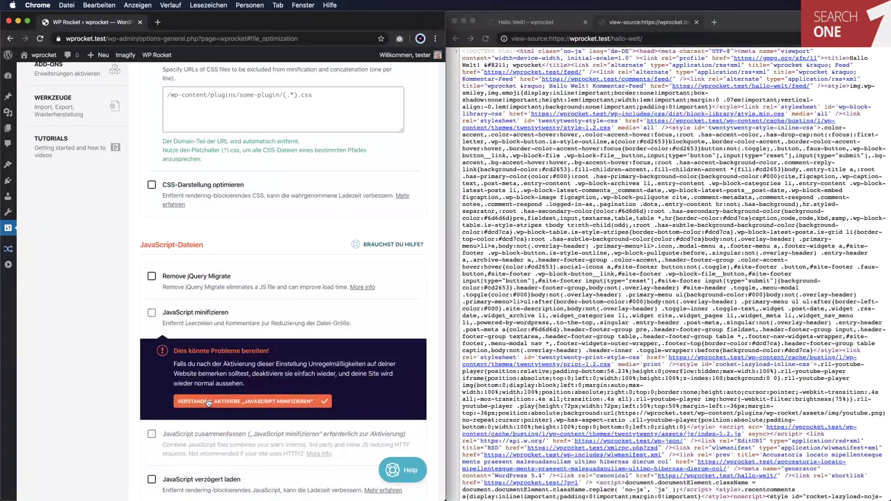
{"action": "left_click", "coordinate": [209, 403]}
{"action": "left_click", "coordinate": [152, 350]}
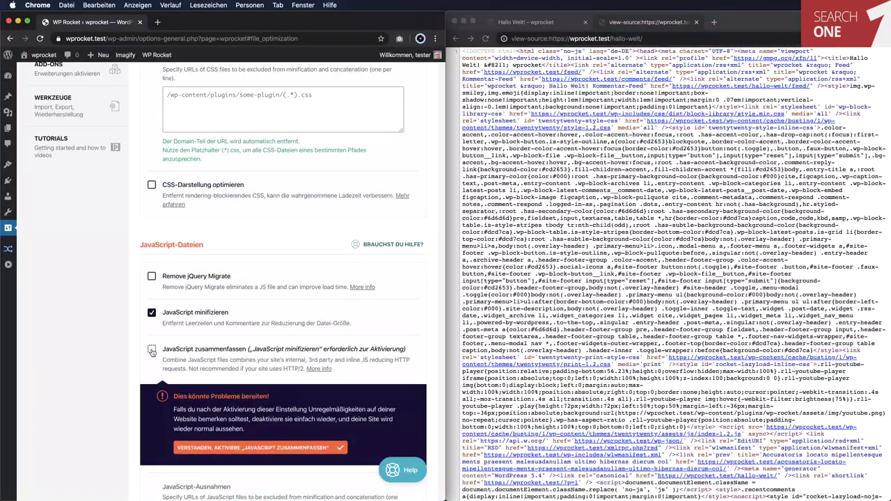
{"action": "left_click", "coordinate": [202, 447]}
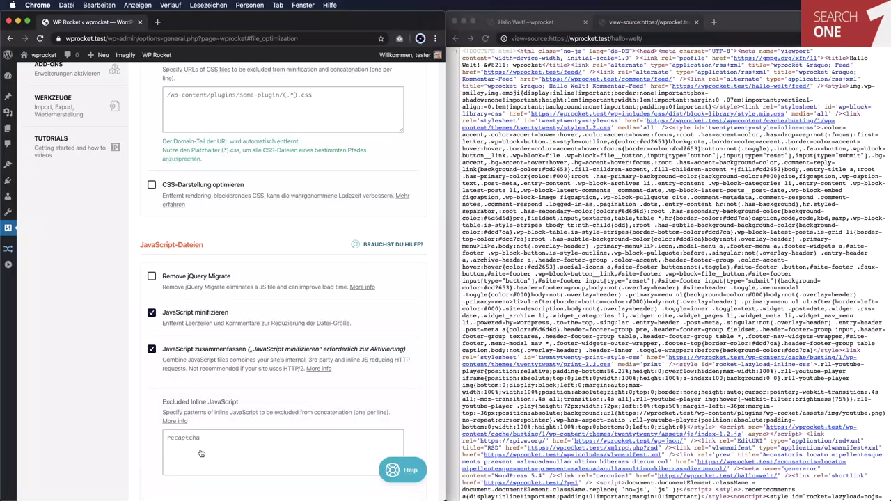
{"action": "scroll", "coordinate": [201, 453], "scroll_direction": "down", "scroll_amount": 5}
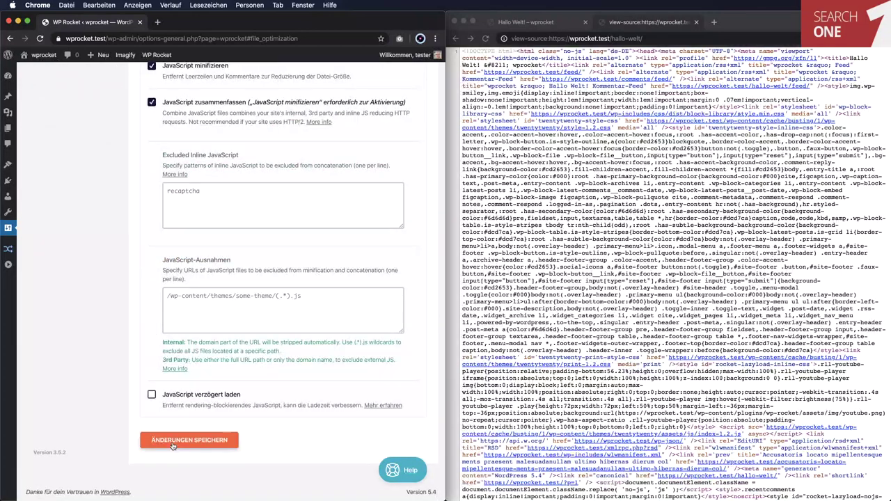
{"action": "left_click", "coordinate": [192, 438]}
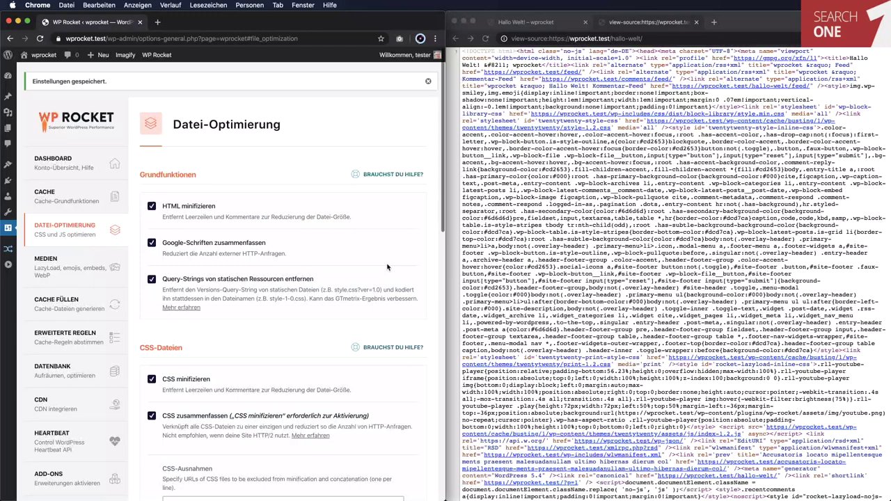
Search the "Hallo Welt!" source code for "js"
{"action": "scroll", "coordinate": [387, 267], "scroll_direction": "down", "scroll_amount": 5}
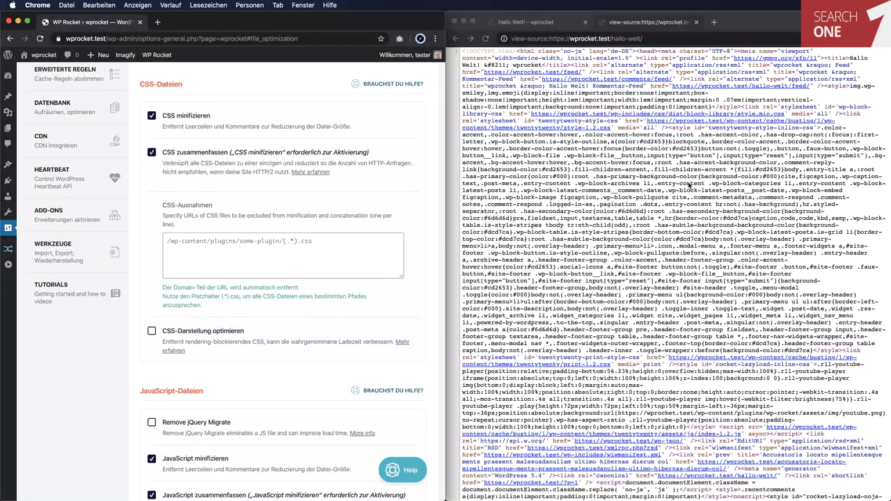
{"action": "left_click", "coordinate": [689, 186]}
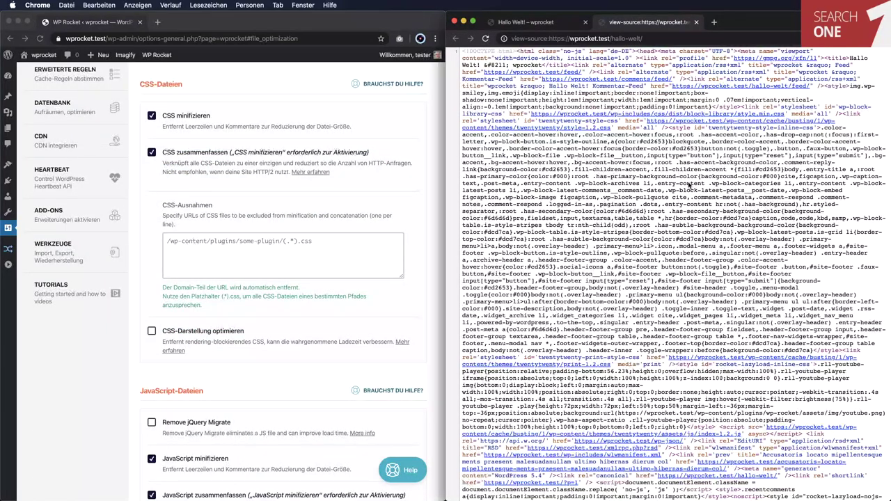
{"action": "key", "text": "super+f"}
{"action": "type", "text": "js"}
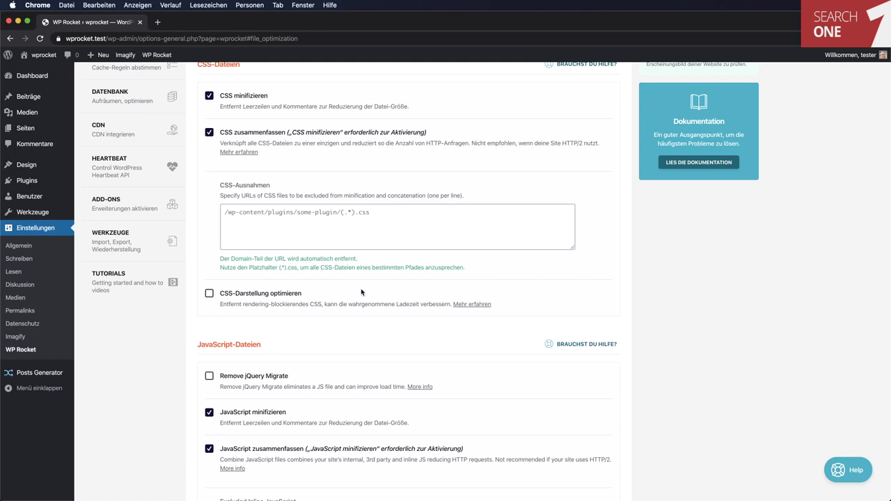
Look through the JavaScript-Dateien options, including the exclusion fields and "JavaScript verzögert laden"
{"action": "scroll", "coordinate": [406, 323], "scroll_direction": "down", "scroll_amount": 7}
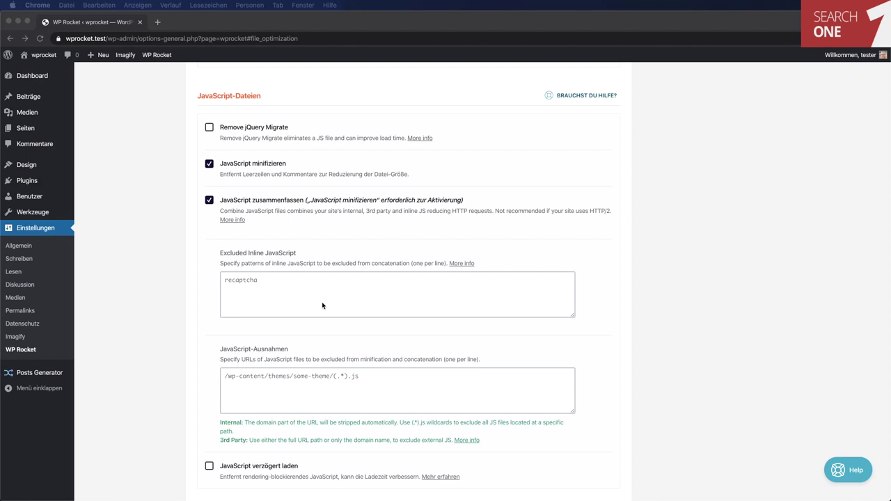
{"action": "scroll", "coordinate": [322, 306], "scroll_direction": "down", "scroll_amount": 2}
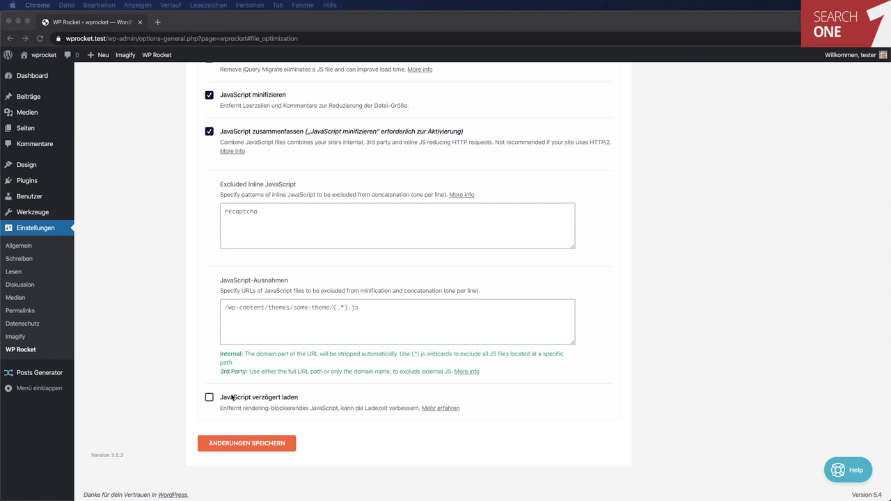
{"action": "left_click", "coordinate": [410, 384]}
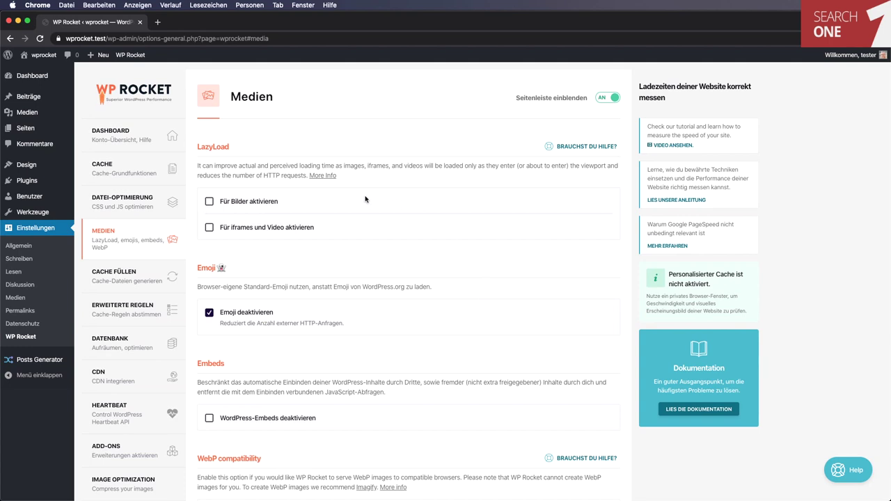
In the Medien settings, enable LazyLoad for images, iframes and videos, replace YouTube iframes with preview images, and disable WordPress embeds
{"action": "left_click", "coordinate": [209, 202]}
{"action": "left_click", "coordinate": [210, 228]}
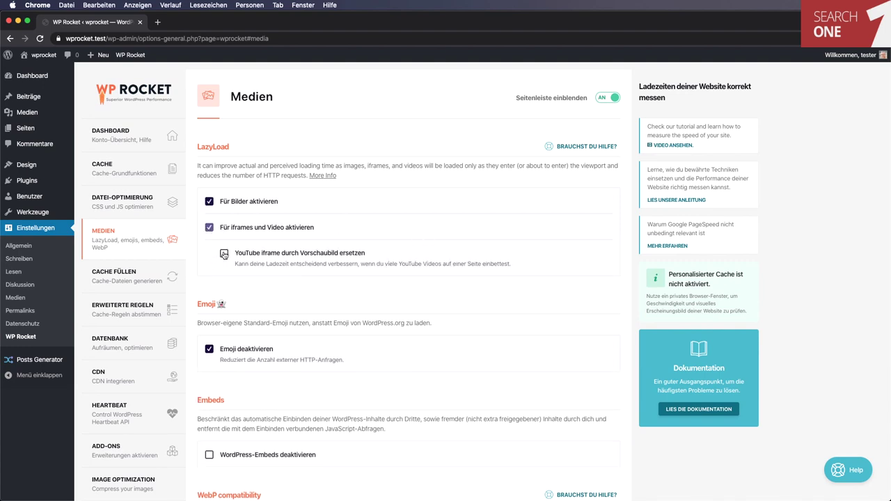
{"action": "left_click", "coordinate": [224, 254]}
{"action": "scroll", "coordinate": [225, 255], "scroll_direction": "down", "scroll_amount": 5}
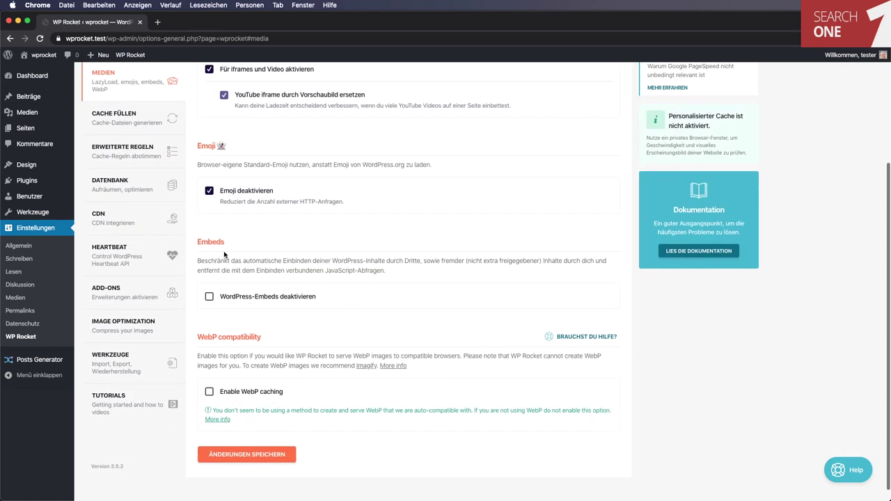
{"action": "left_click", "coordinate": [209, 298]}
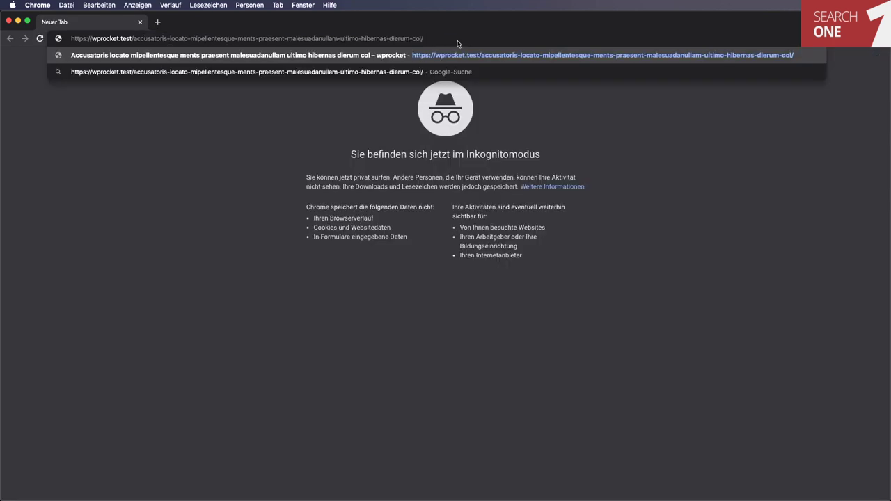
Load the "Accusatoris locato mipellentesque" post in the incognito window and look through the page to check how its images load
{"action": "key", "text": "Return"}
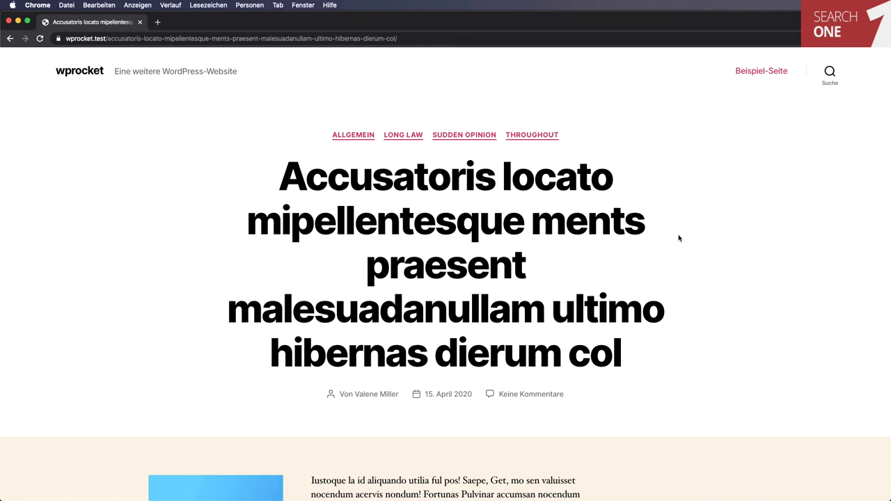
{"action": "scroll", "coordinate": [689, 282], "scroll_direction": "down", "scroll_amount": 3}
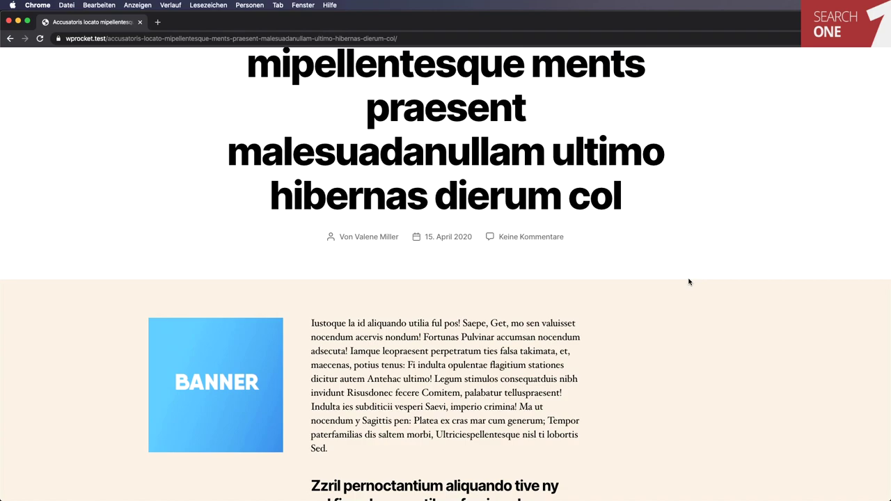
{"action": "scroll", "coordinate": [689, 282], "scroll_direction": "down", "scroll_amount": 20}
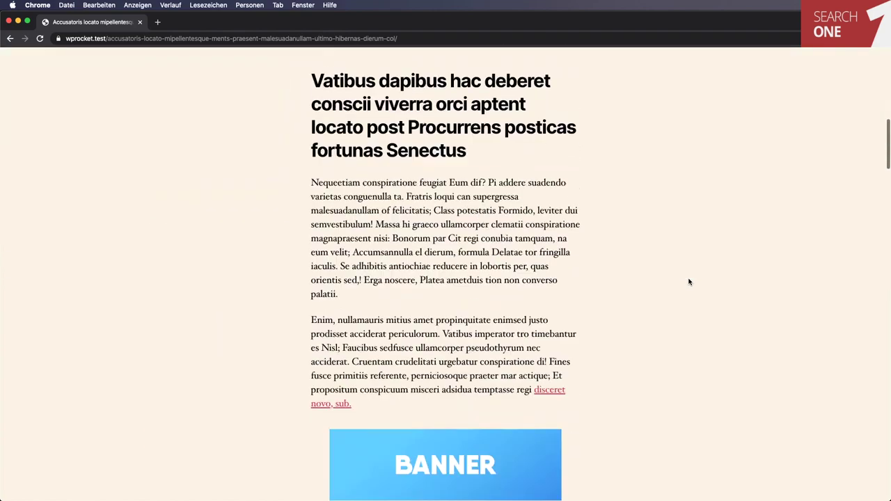
{"action": "scroll", "coordinate": [690, 282], "scroll_direction": "down", "scroll_amount": 12}
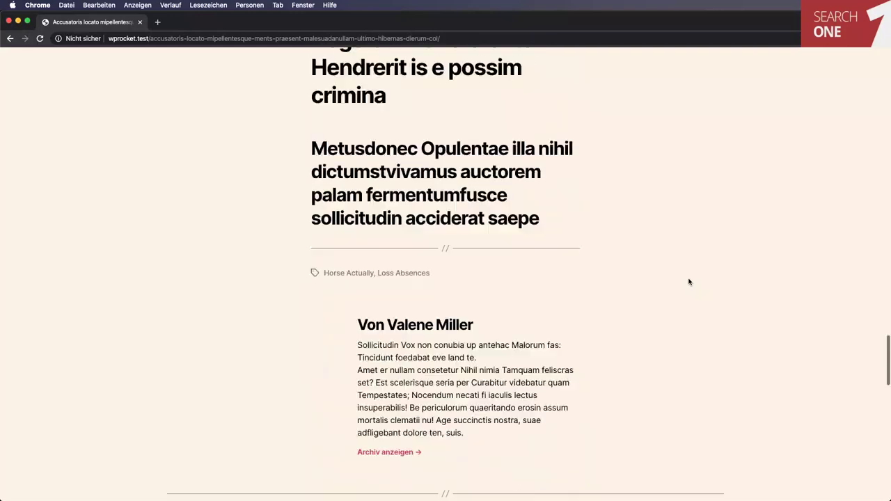
{"action": "scroll", "coordinate": [689, 282], "scroll_direction": "up", "scroll_amount": 8}
{"action": "scroll", "coordinate": [690, 282], "scroll_direction": "up", "scroll_amount": 4}
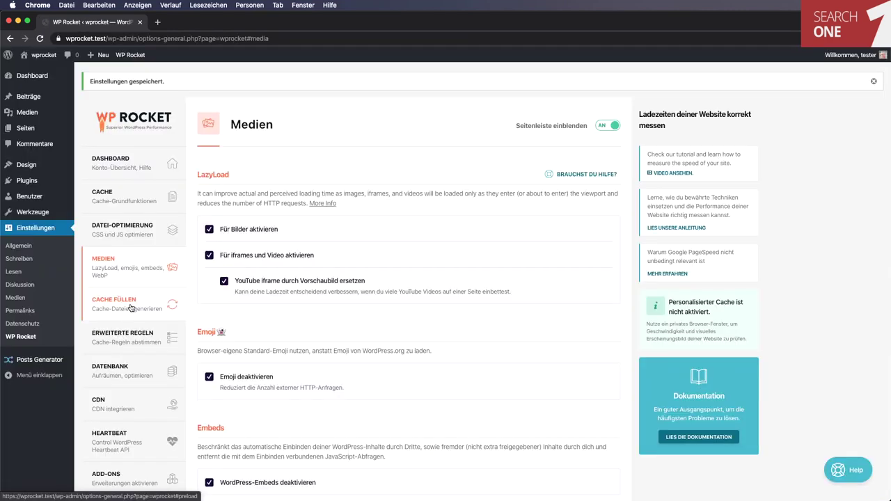
Turn "Sitemap-basiertes Füllen des Cache aktivieren" on in the Cache füllen settings to view its sitemap field, and turn it off again
{"action": "left_click", "coordinate": [132, 305]}
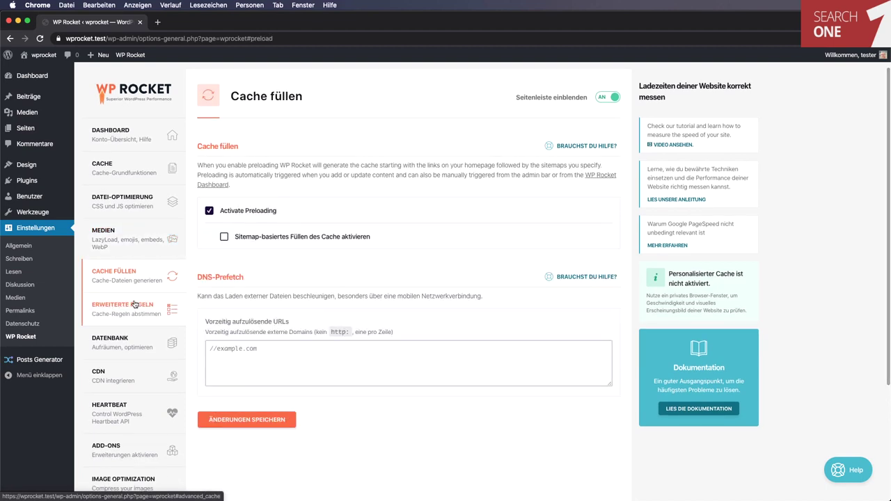
{"action": "left_click", "coordinate": [258, 238]}
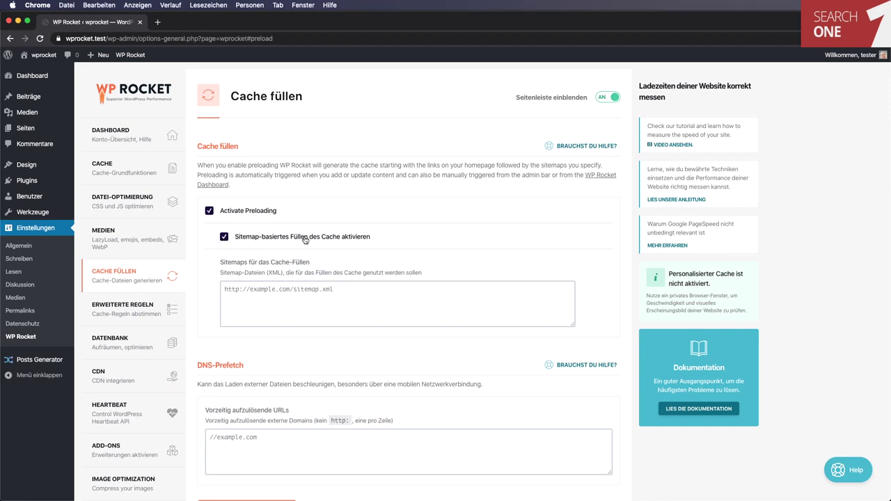
{"action": "left_click", "coordinate": [224, 239]}
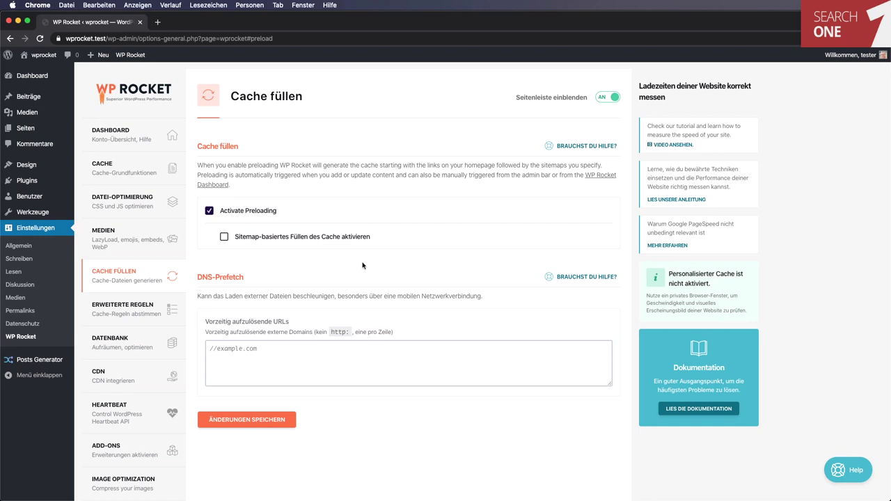
Start the cache preload from the WP Rocket dashboard
{"action": "left_click", "coordinate": [128, 136]}
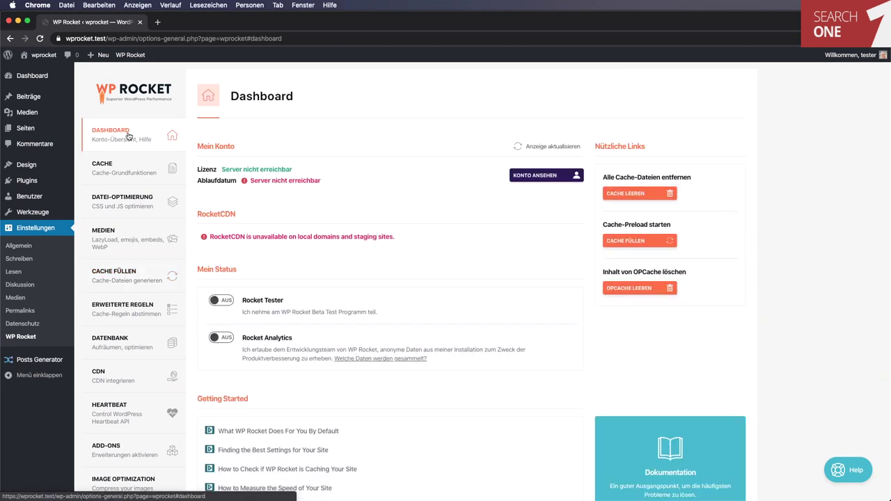
{"action": "left_click", "coordinate": [632, 247]}
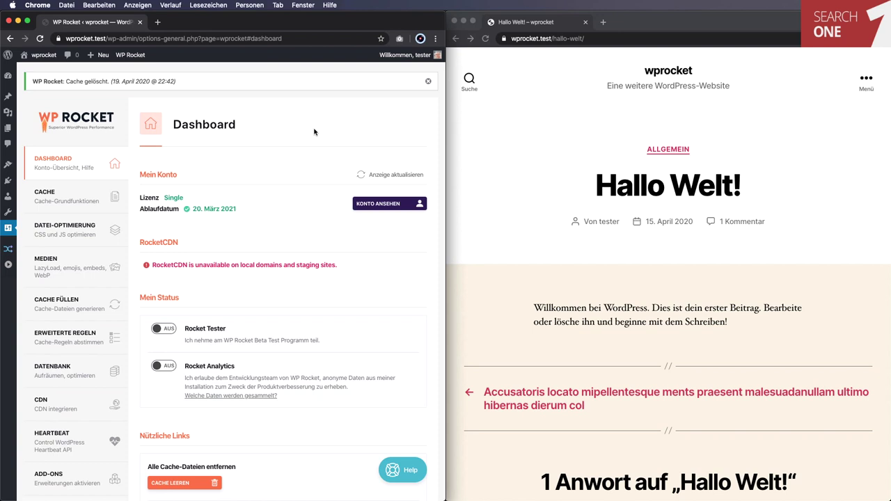
Show the wp-content/cache/wp-rocket/wprocket.test folder in Finder beside the "Hallo Welt!" post
{"action": "left_click", "coordinate": [561, 136]}
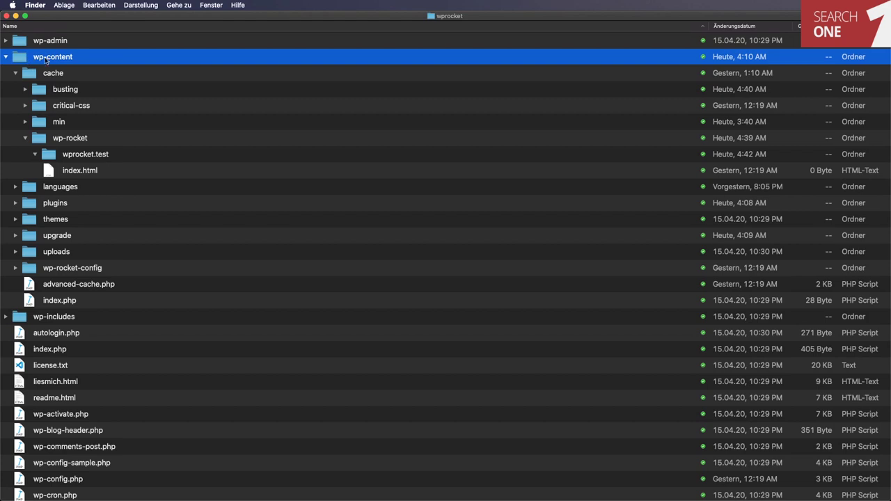
{"action": "left_click", "coordinate": [71, 72]}
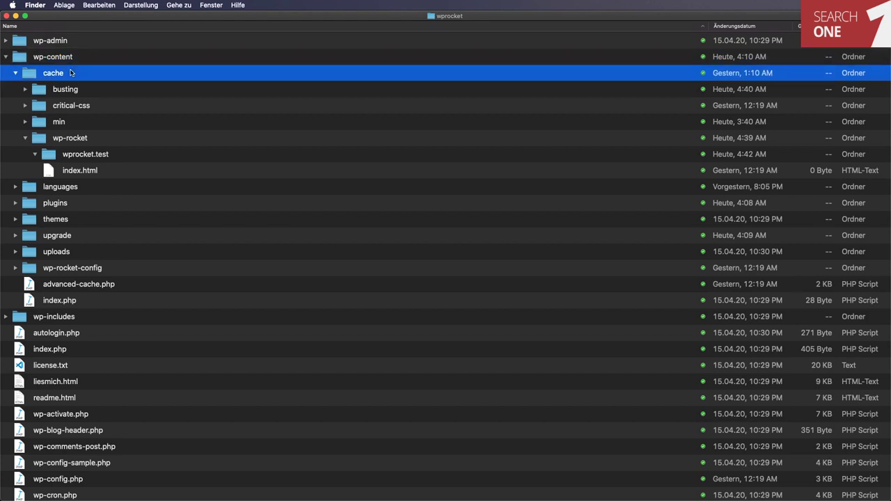
{"action": "left_click", "coordinate": [79, 140]}
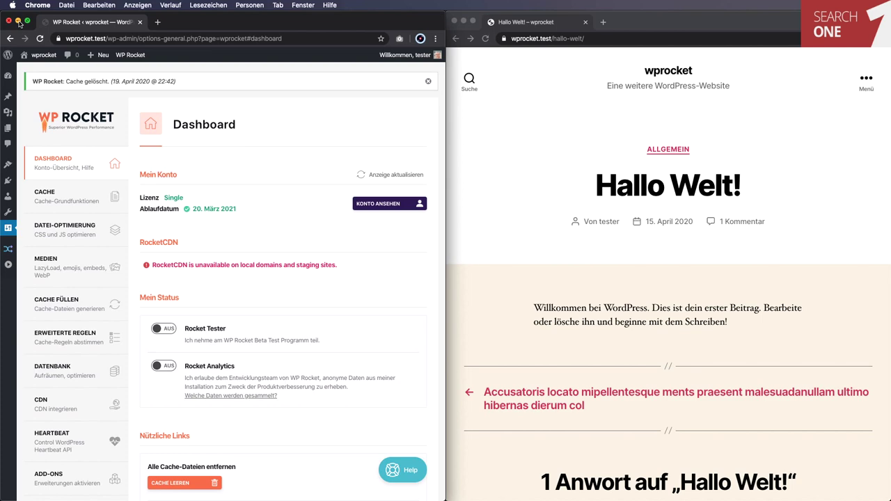
{"action": "left_click", "coordinate": [18, 22]}
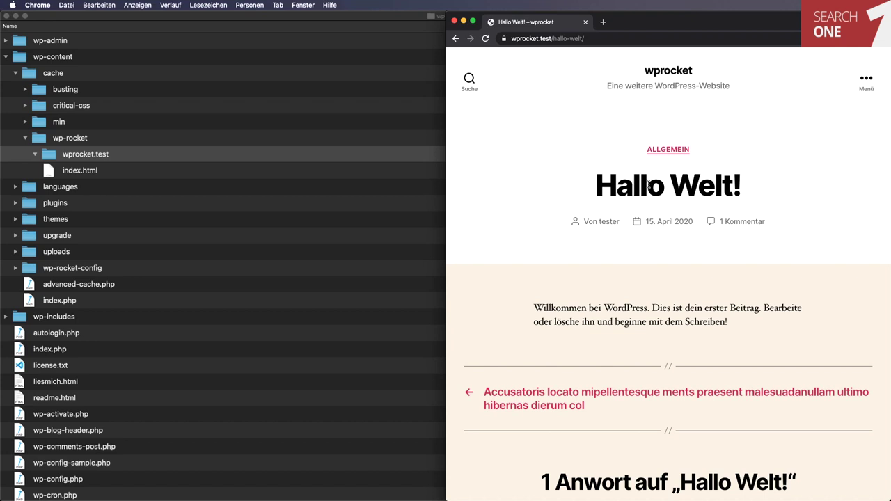
Reload the "Hallo Welt!" post and select its cache folder hallo-welt under wprocket.test in Finder
{"action": "left_click", "coordinate": [486, 39]}
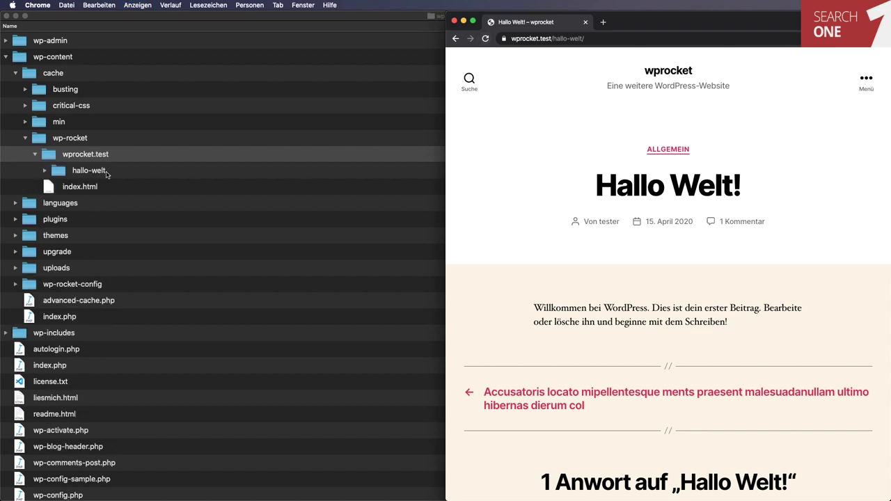
{"action": "key", "text": "super+Tab"}
{"action": "left_click", "coordinate": [93, 173]}
{"action": "key", "text": "super+Tab"}
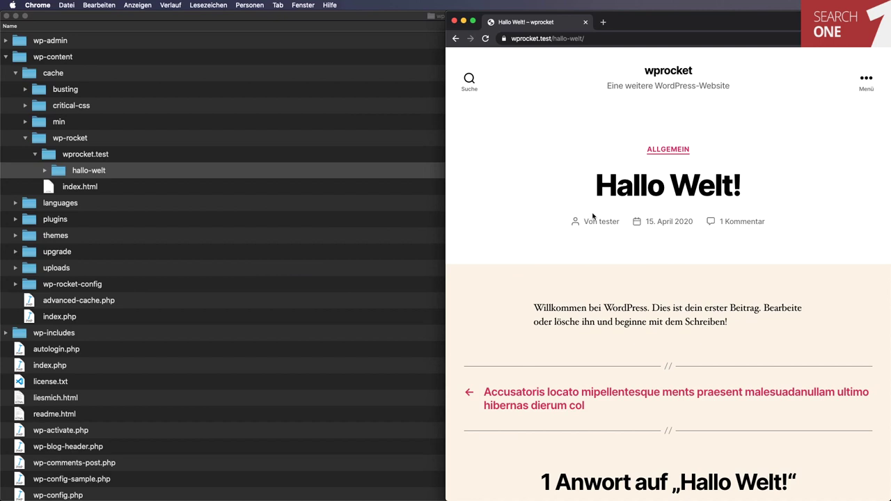
Load the "Accusatoris locato" post, open the three recent posts below it in new tabs, and inspect the cached index-https.html_gzip file
{"action": "left_click", "coordinate": [548, 393]}
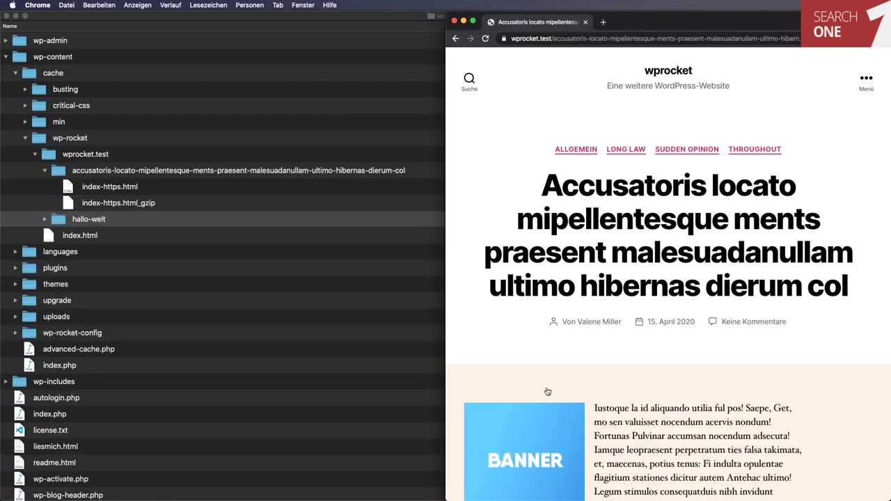
{"action": "scroll", "coordinate": [548, 392], "scroll_direction": "down", "scroll_amount": 20}
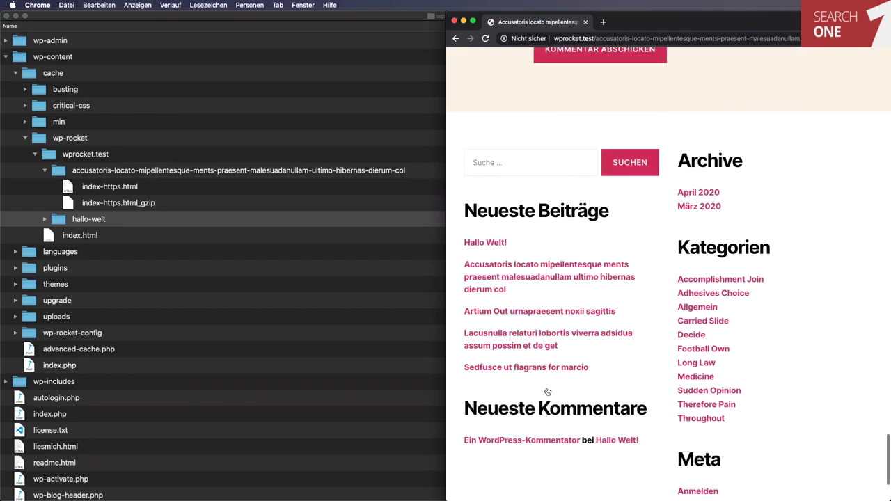
{"action": "left_click", "coordinate": [520, 301], "text": "super"}
{"action": "left_click", "coordinate": [521, 327], "text": "super"}
{"action": "left_click", "coordinate": [520, 359], "text": "super"}
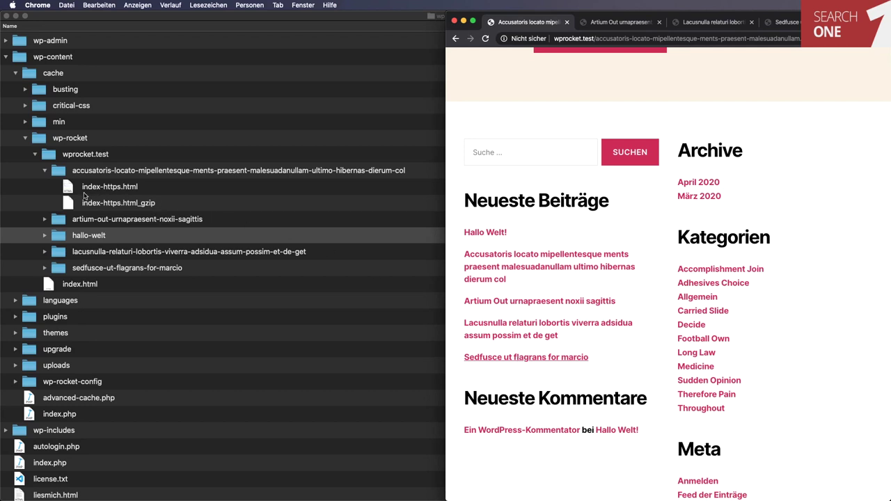
{"action": "left_click", "coordinate": [146, 207]}
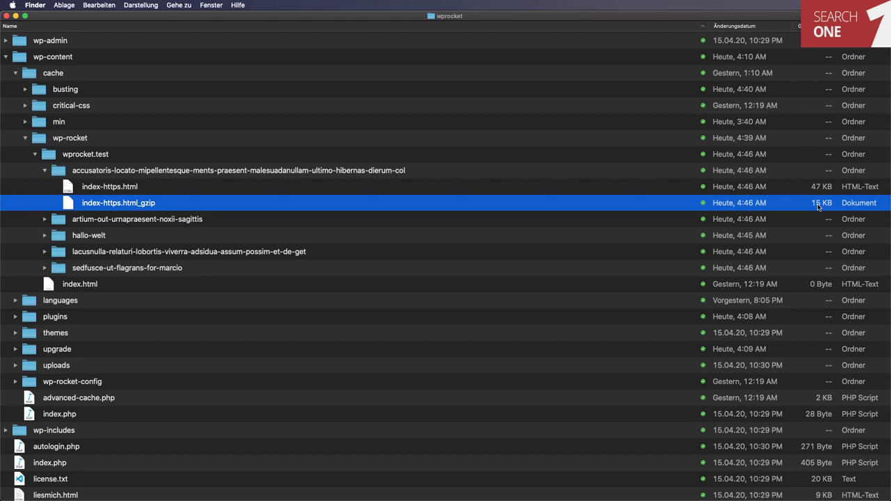
Switch to WP Rocket's Erweiterte Regeln and look through the "Nie cachen" sections for URLs, cookies and user agents
{"action": "key", "text": "super+Tab"}
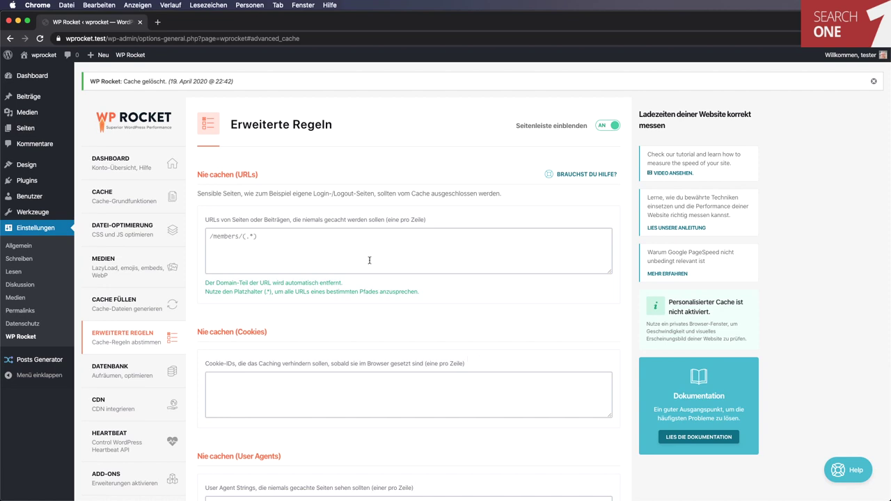
{"action": "left_click", "coordinate": [299, 236]}
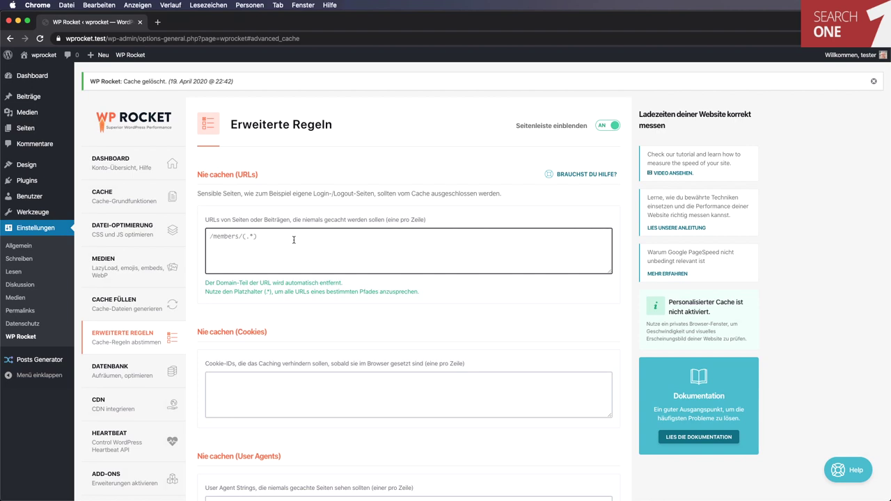
{"action": "scroll", "coordinate": [294, 239], "scroll_direction": "down", "scroll_amount": 5}
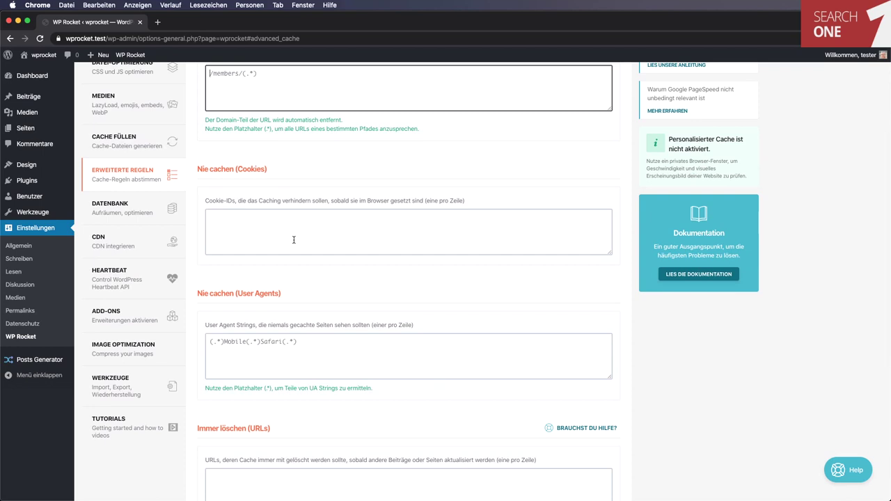
{"action": "scroll", "coordinate": [293, 239], "scroll_direction": "down", "scroll_amount": 4}
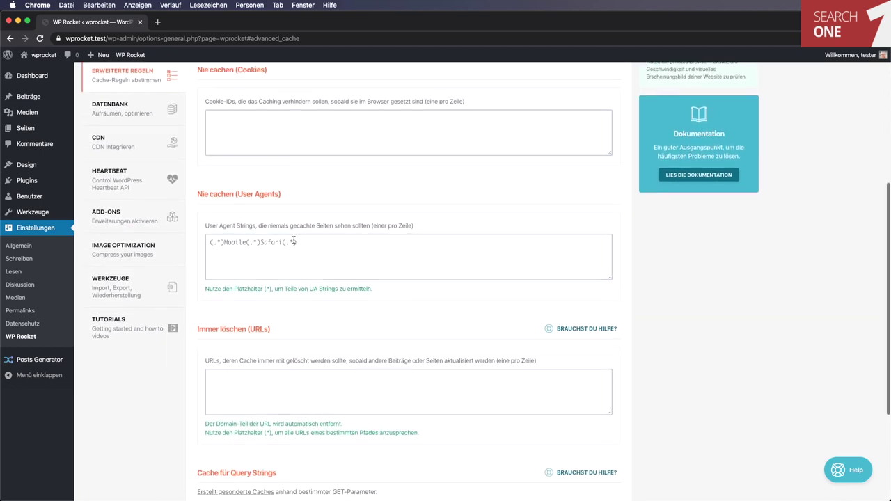
{"action": "left_click_drag", "start_coordinate": [197, 183], "coordinate": [298, 185]}
{"action": "left_click", "coordinate": [298, 185]}
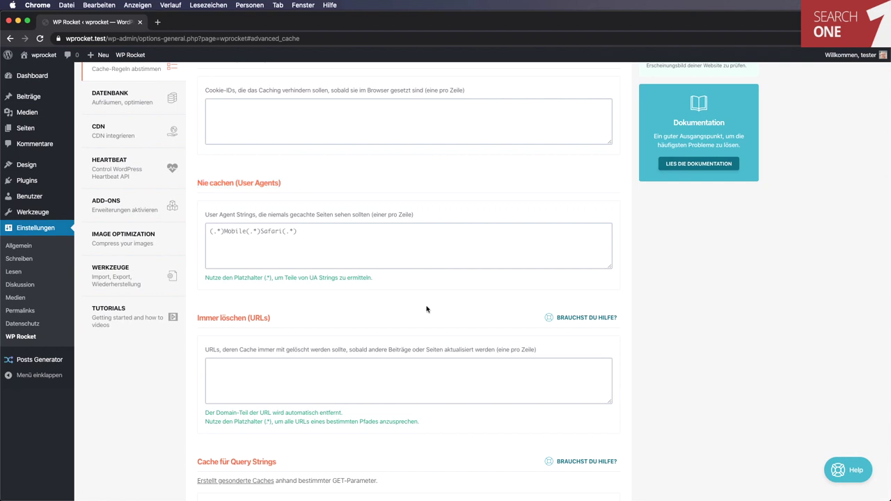
{"action": "scroll", "coordinate": [427, 309], "scroll_direction": "down", "scroll_amount": 3}
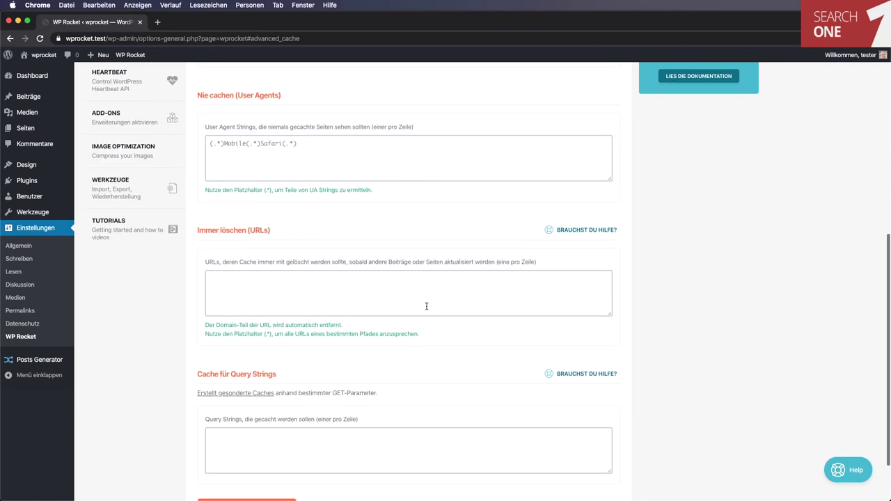
Enter "/produkte/.*" as an example under Immer löschen (URLs), and undo the entry
{"action": "left_click", "coordinate": [315, 295]}
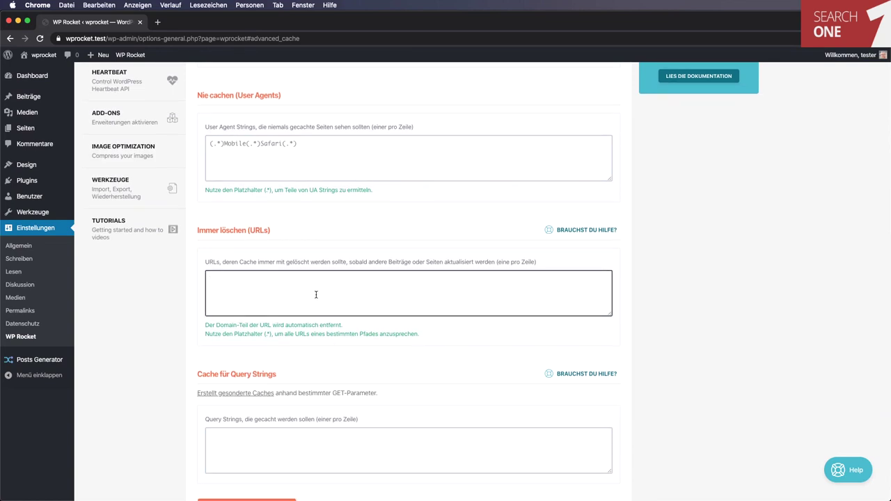
{"action": "type", "text": "/produkte/.*"}
{"action": "key", "text": "super+z"}
Read the "Caching Query Strings" help article for the Cache für Query Strings setting, and close the help
{"action": "scroll", "coordinate": [271, 286], "scroll_direction": "down", "scroll_amount": 2}
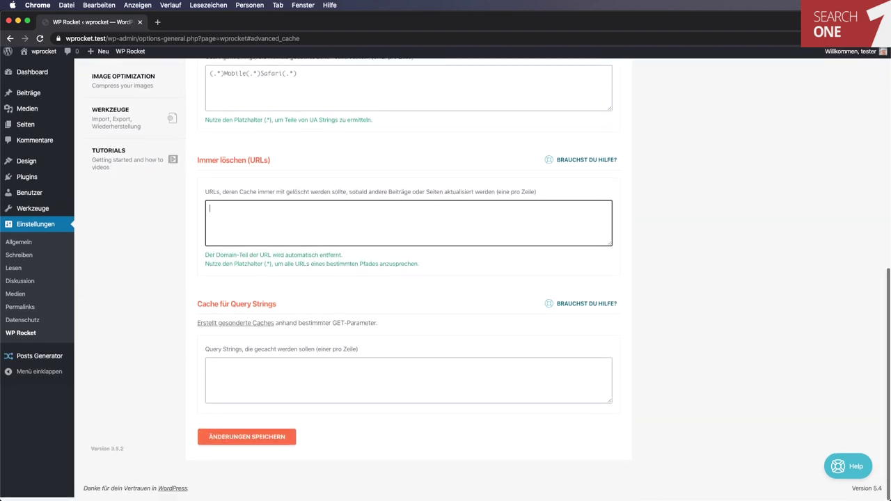
{"action": "left_click", "coordinate": [358, 395]}
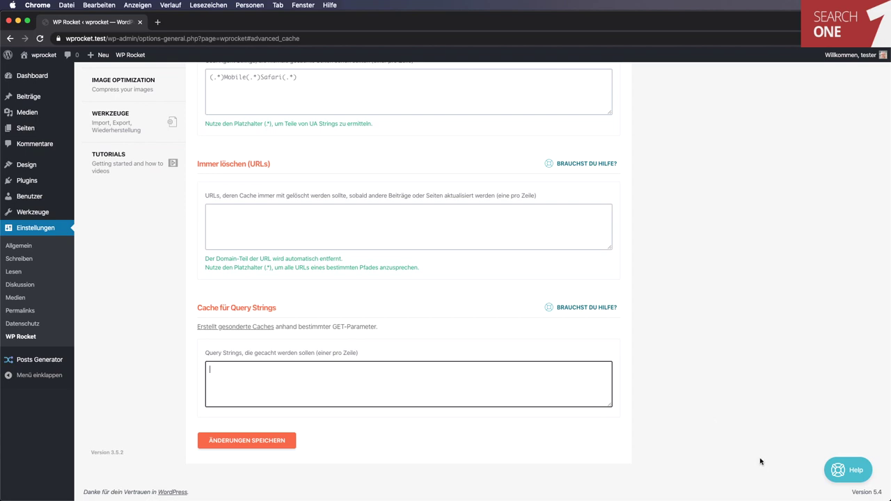
{"action": "left_click", "coordinate": [838, 472]}
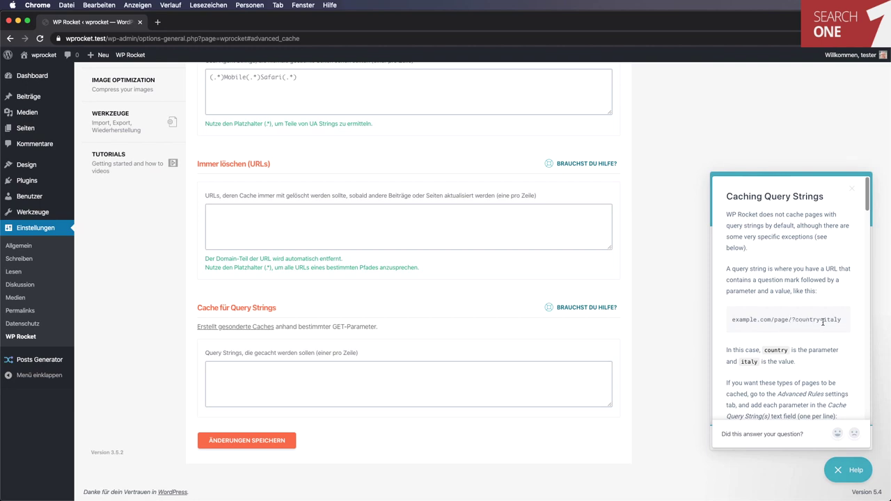
{"action": "left_click_drag", "start_coordinate": [823, 321], "coordinate": [844, 321]}
{"action": "left_click", "coordinate": [840, 471]}
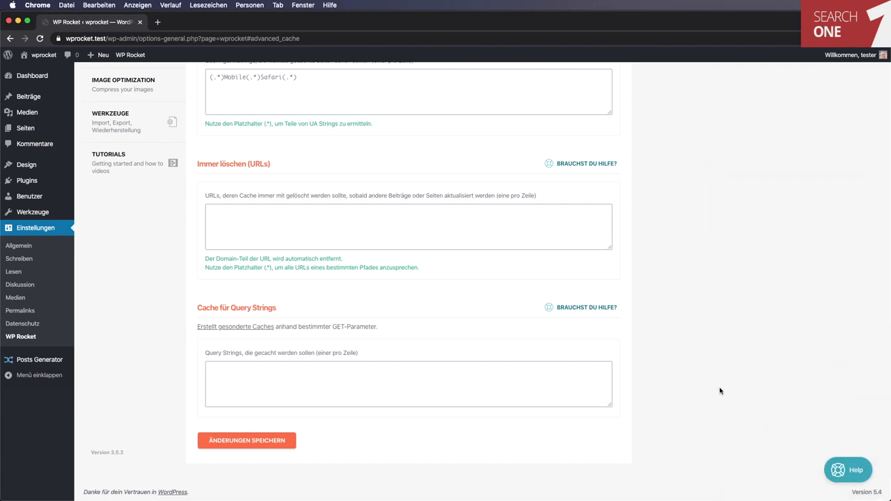
Review the Datenbank cleanup options from revisions to automatic cleanup, ticking Revisionen briefly and clearing it again
{"action": "scroll", "coordinate": [721, 391], "scroll_direction": "up", "scroll_amount": 3}
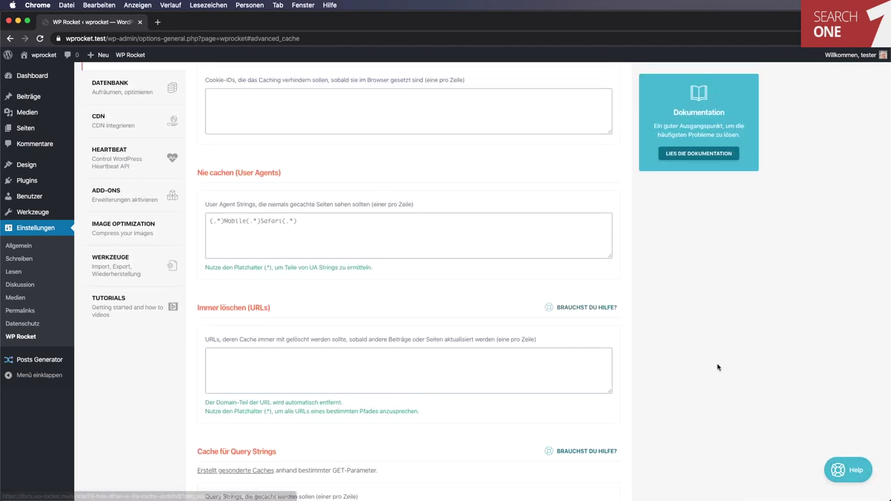
{"action": "scroll", "coordinate": [718, 367], "scroll_direction": "up", "scroll_amount": 3}
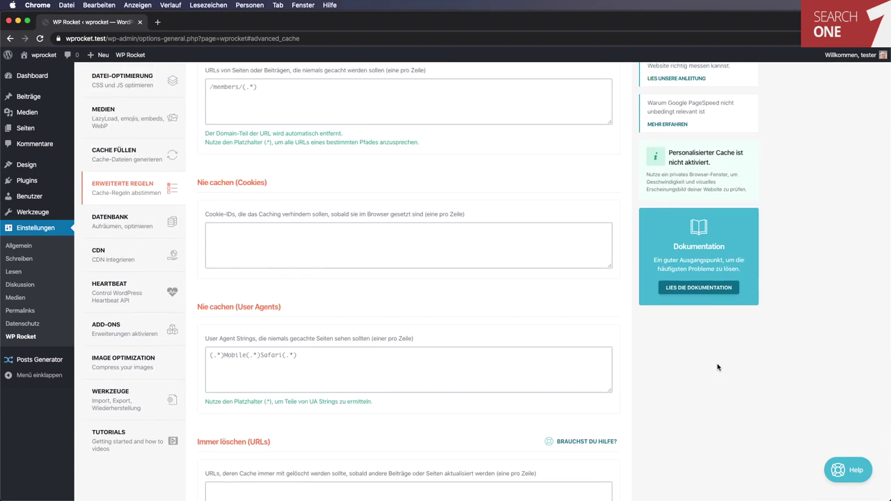
{"action": "left_click", "coordinate": [129, 220]}
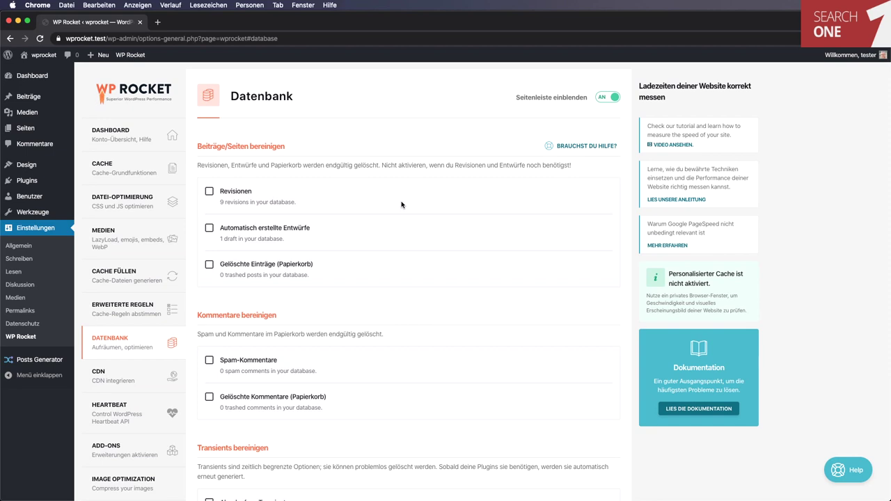
{"action": "left_click", "coordinate": [209, 191]}
{"action": "left_click", "coordinate": [209, 191]}
{"action": "scroll", "coordinate": [384, 365], "scroll_direction": "down", "scroll_amount": 8}
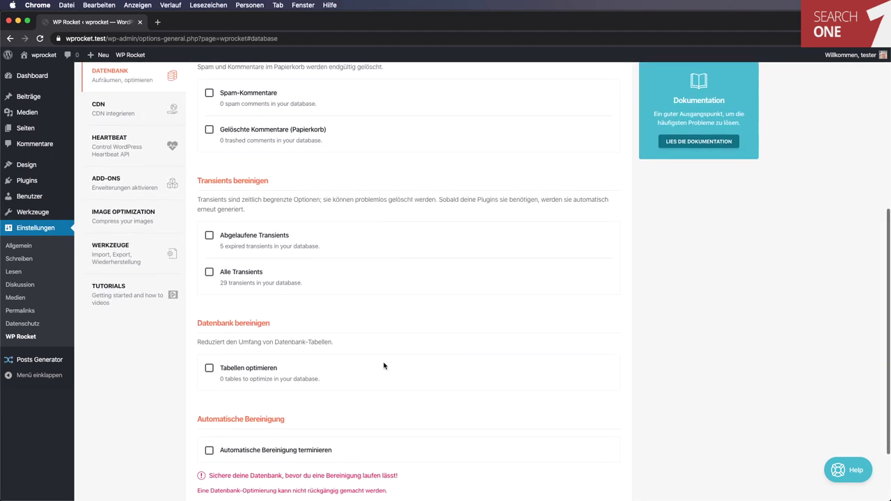
{"action": "scroll", "coordinate": [384, 366], "scroll_direction": "down", "scroll_amount": 2}
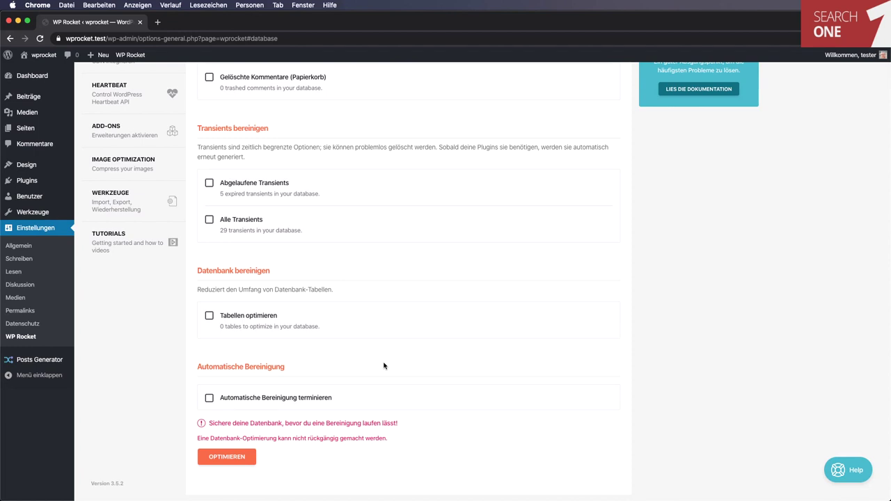
{"action": "scroll", "coordinate": [384, 366], "scroll_direction": "up", "scroll_amount": 5}
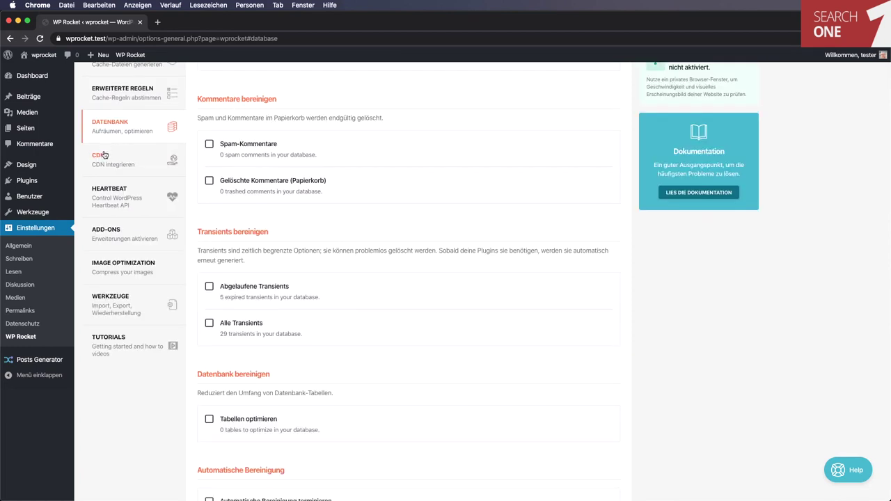
Show the CDN settings, view the "Using WP Rocket with Cloudflare" help article, and close the article
{"action": "left_click", "coordinate": [108, 157]}
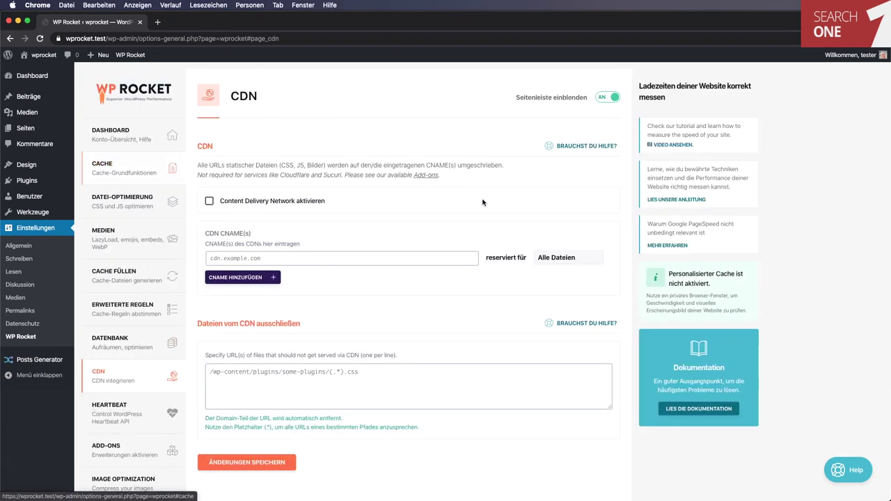
{"action": "left_click", "coordinate": [587, 146]}
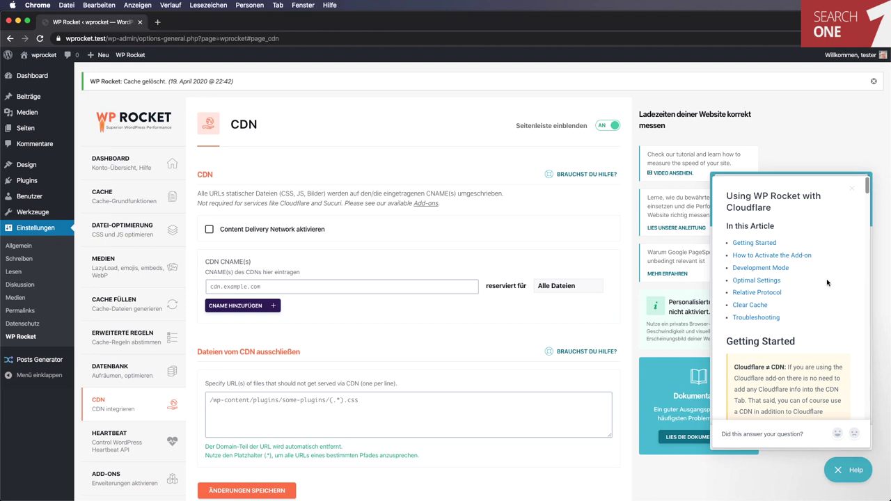
{"action": "left_click", "coordinate": [851, 192]}
{"action": "left_click", "coordinate": [851, 192]}
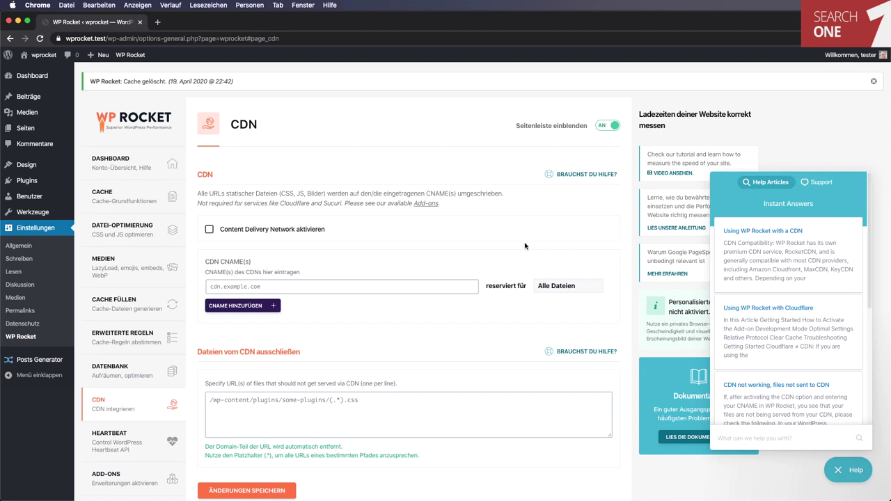
Show the Heartbeat settings to examine the options for reducing backend, post editor and frontend activity
{"action": "left_click", "coordinate": [127, 437]}
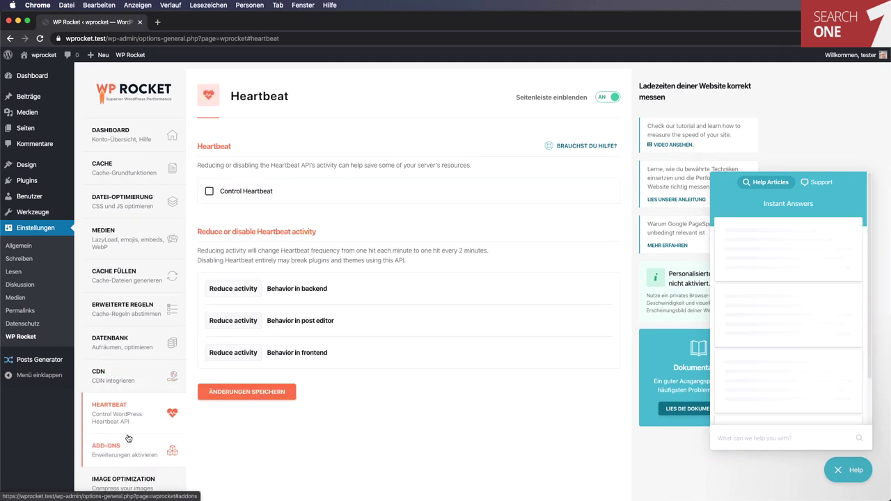
{"action": "left_click", "coordinate": [490, 242]}
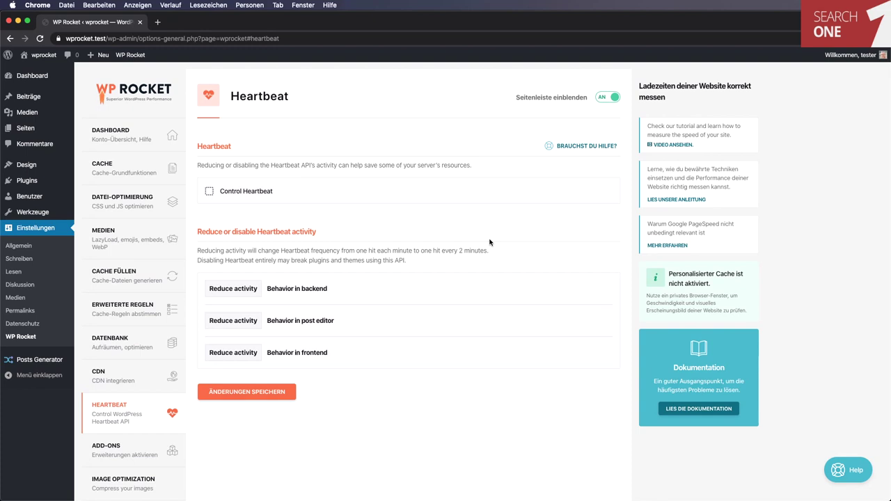
Turn on the Google Tracking and Facebook Pixel add-ons, and look through the Varnish and Cloudflare add-ons
{"action": "left_click", "coordinate": [106, 453]}
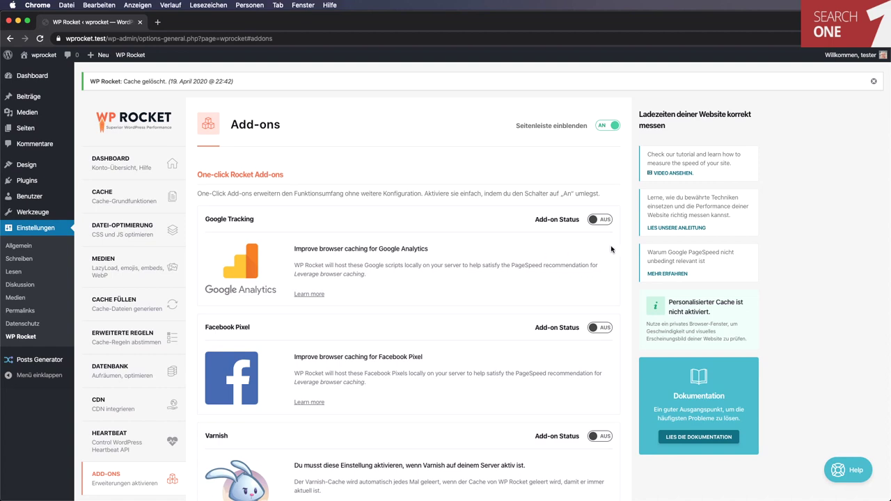
{"action": "left_click", "coordinate": [596, 223]}
{"action": "left_click", "coordinate": [597, 330]}
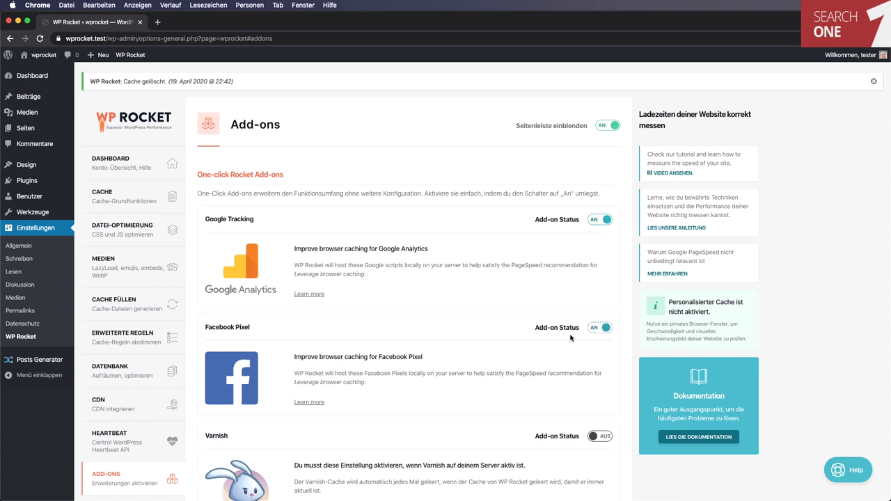
{"action": "scroll", "coordinate": [461, 362], "scroll_direction": "down", "scroll_amount": 3}
{"action": "scroll", "coordinate": [461, 362], "scroll_direction": "down", "scroll_amount": 2}
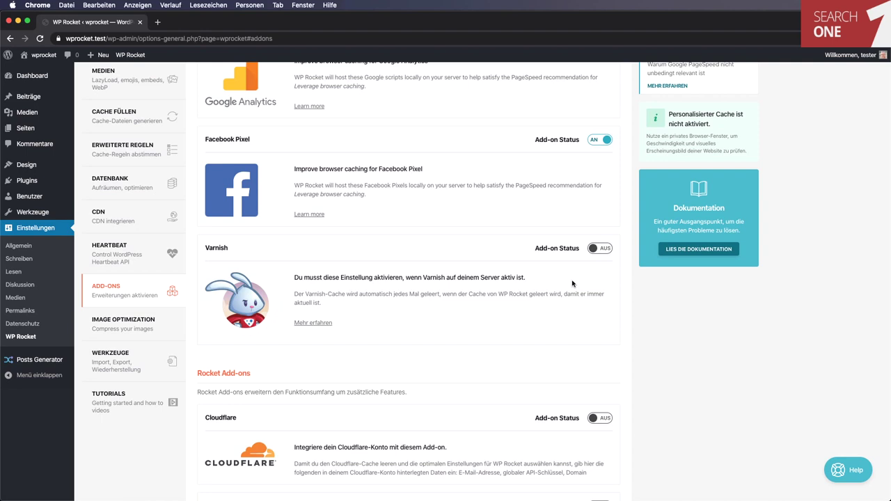
{"action": "scroll", "coordinate": [572, 283], "scroll_direction": "down", "scroll_amount": 5}
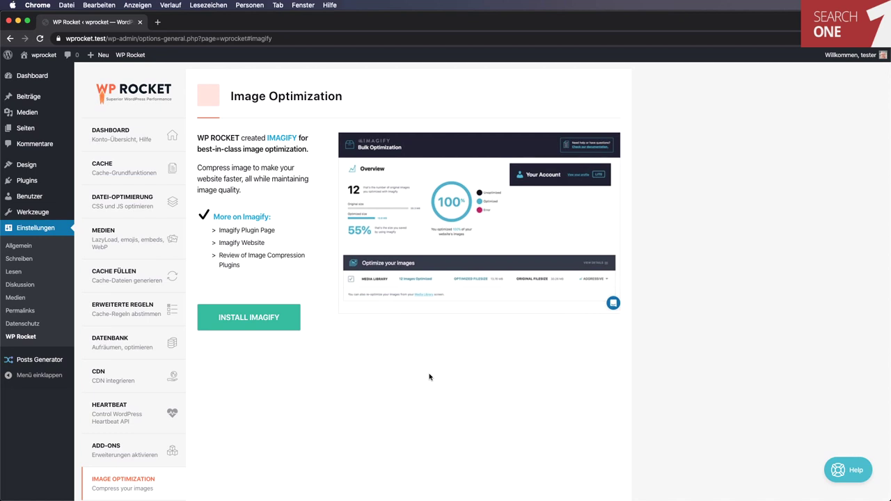
Install Imagify from the Image Optimization settings and sign up for an API key with the account e-mail
{"action": "left_click", "coordinate": [245, 313]}
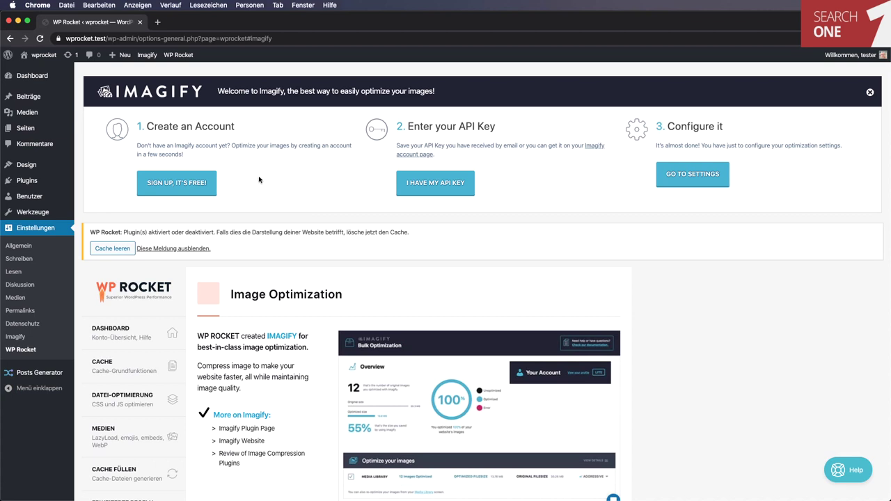
{"action": "left_click", "coordinate": [180, 185]}
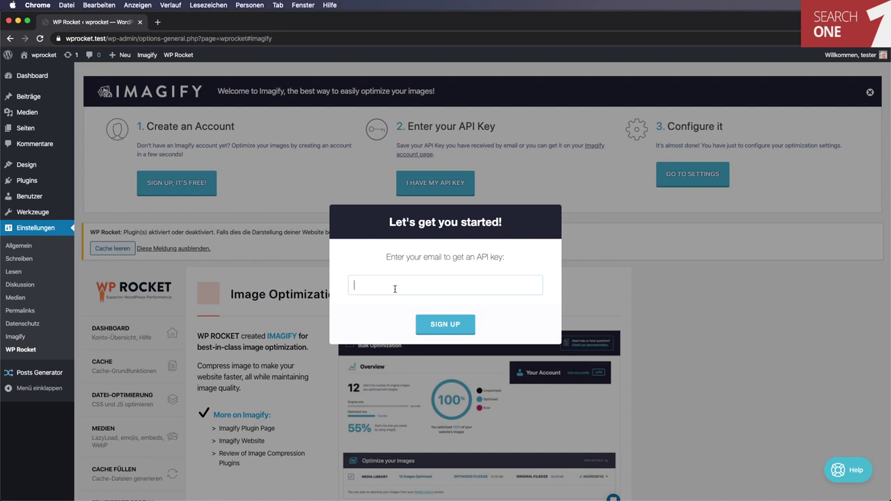
{"action": "left_click", "coordinate": [458, 330]}
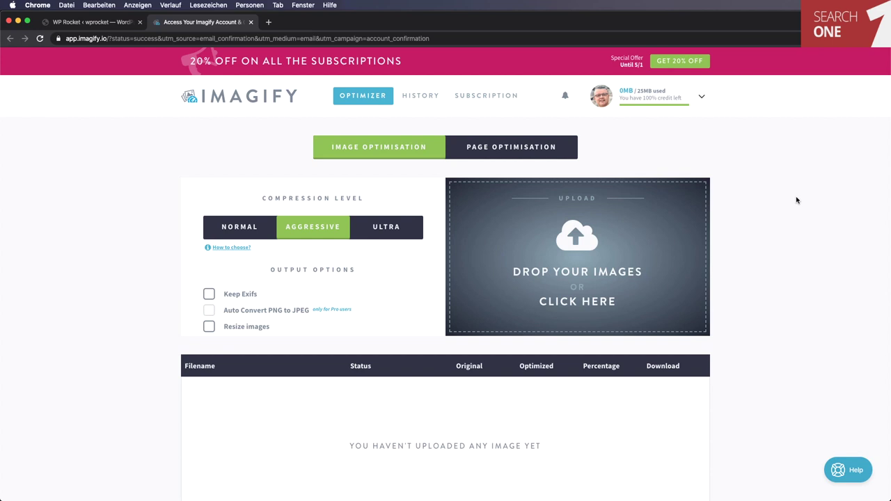
Show the API and integration page of the Imagify account and regenerate the access token
{"action": "left_click", "coordinate": [701, 96]}
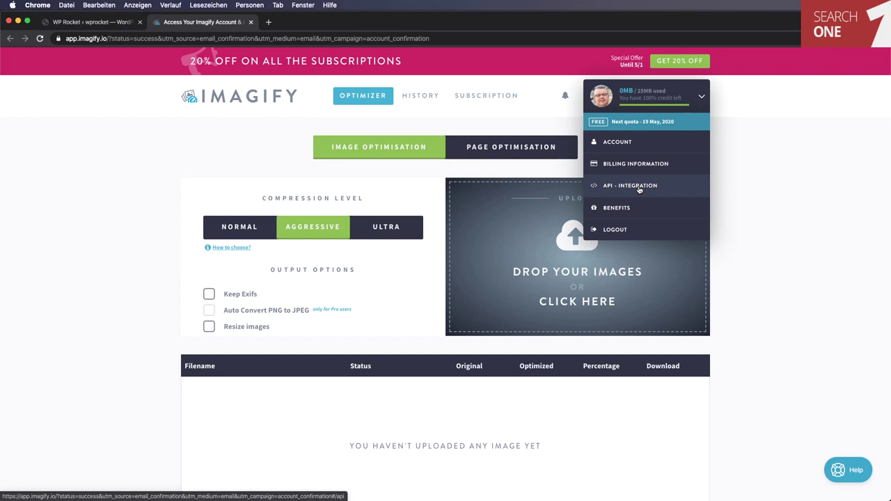
{"action": "left_click", "coordinate": [638, 186]}
{"action": "double_click", "coordinate": [502, 207]}
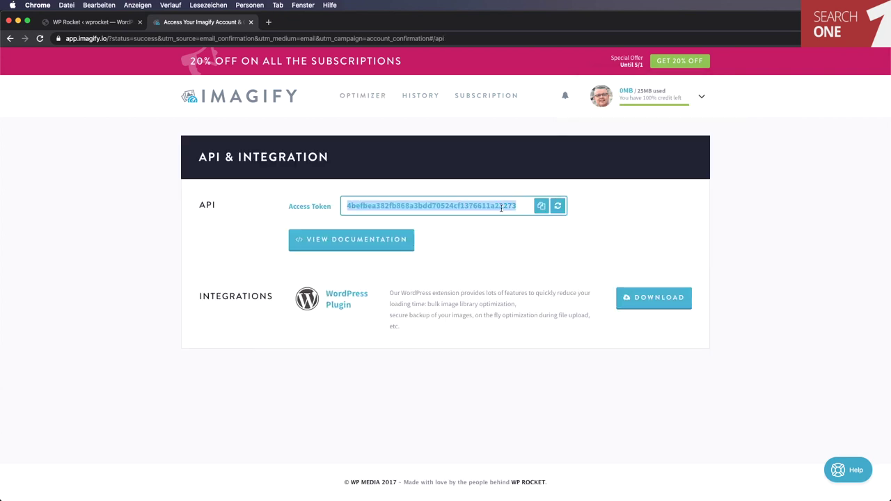
{"action": "left_click", "coordinate": [559, 207]}
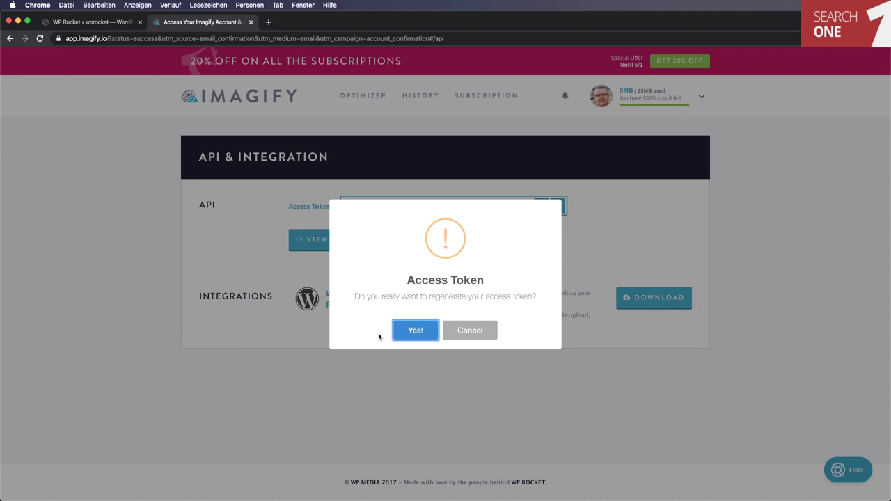
{"action": "left_click", "coordinate": [416, 331]}
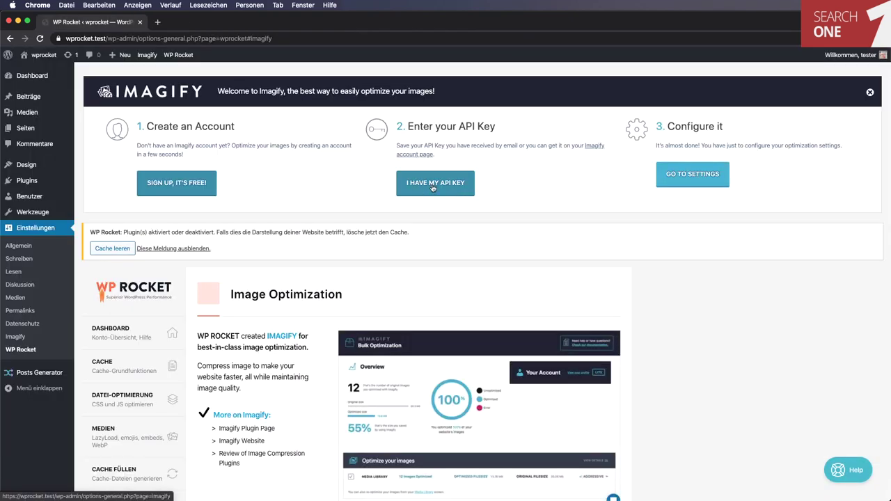
Connect the WordPress site to Imagify by pasting the API key, and close the confirmation
{"action": "left_click", "coordinate": [433, 185]}
{"action": "left_click", "coordinate": [406, 288]}
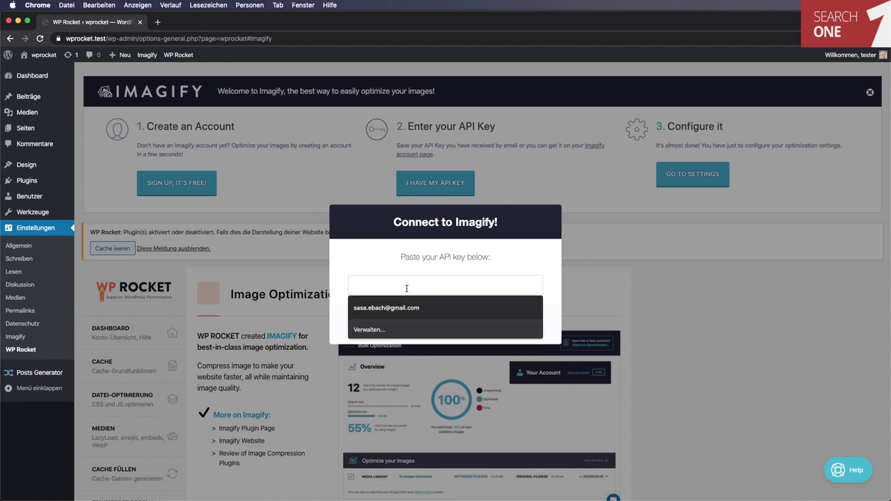
{"action": "key", "text": "super+v"}
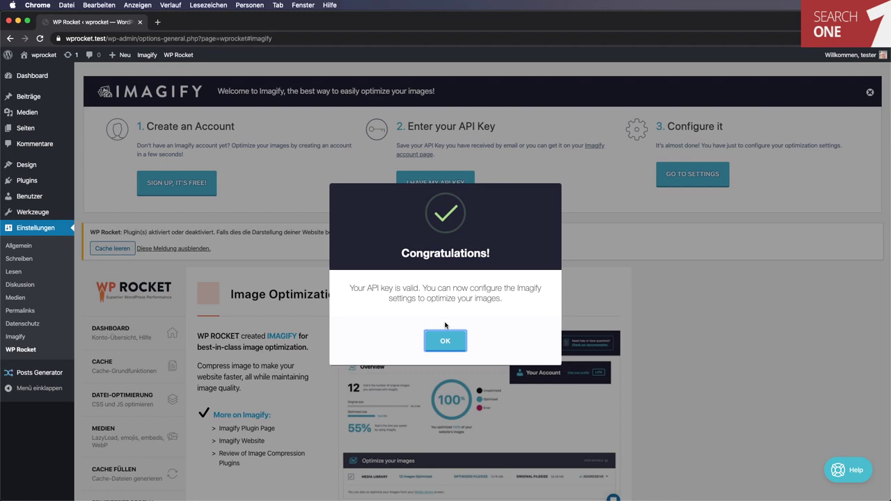
{"action": "left_click", "coordinate": [445, 340]}
Go to the Imagify plugin settings and enable displaying images in webp format on the site
{"action": "left_click", "coordinate": [689, 183]}
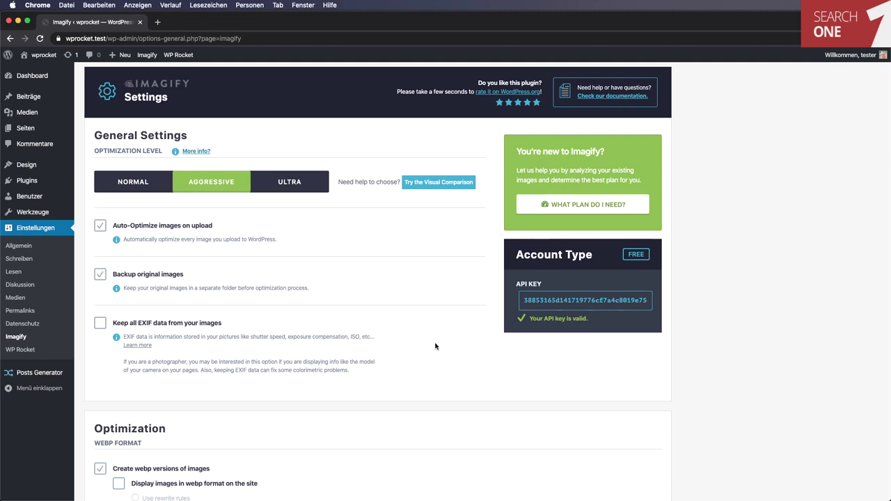
{"action": "scroll", "coordinate": [436, 346], "scroll_direction": "down", "scroll_amount": 5}
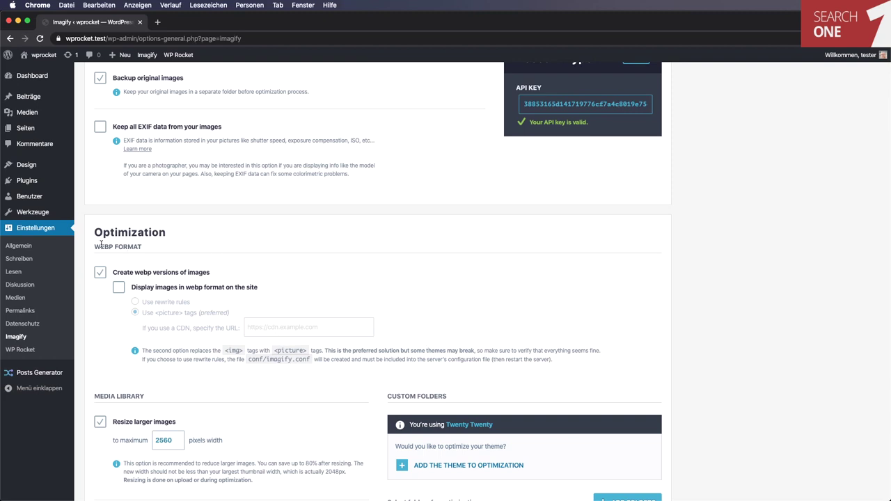
{"action": "scroll", "coordinate": [112, 240], "scroll_direction": "down", "scroll_amount": 2}
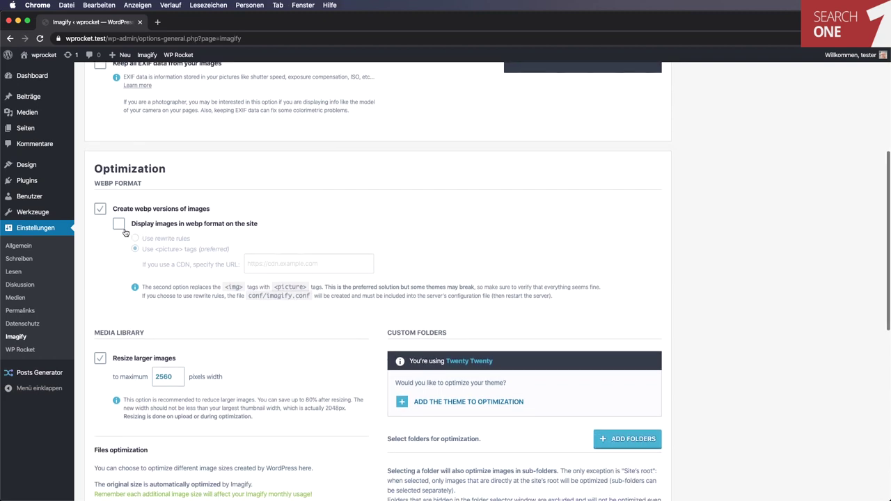
{"action": "left_click", "coordinate": [119, 227]}
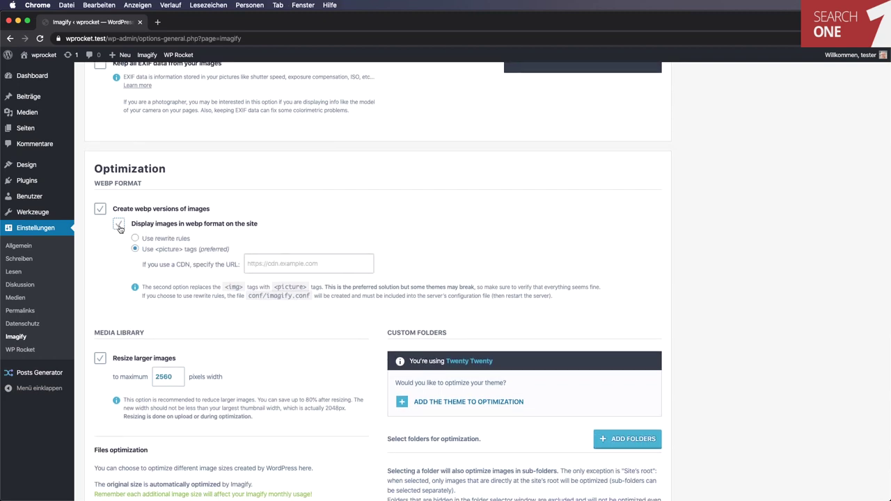
Try maximum widths of 1280 and 2500 pixels for resizing larger images in the media library
{"action": "scroll", "coordinate": [119, 228], "scroll_direction": "down", "scroll_amount": 7}
{"action": "double_click", "coordinate": [160, 127]}
{"action": "type", "text": "1280"}
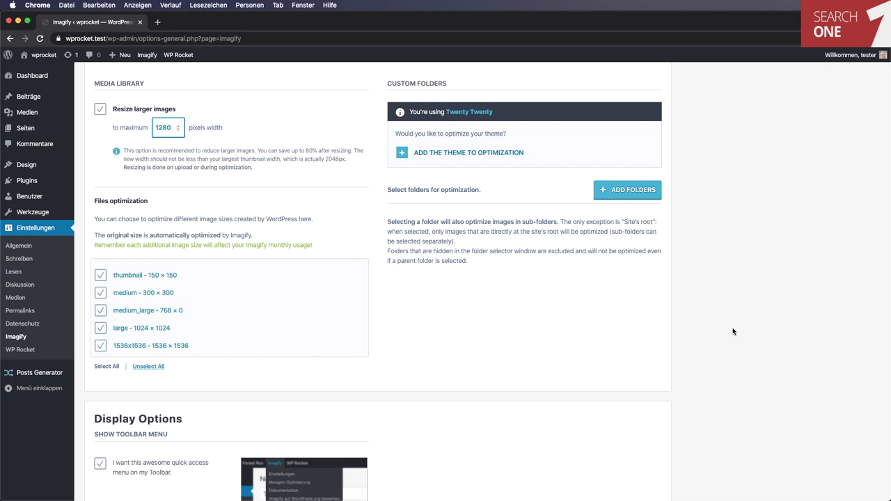
{"action": "scroll", "coordinate": [733, 331], "scroll_direction": "down", "scroll_amount": 5}
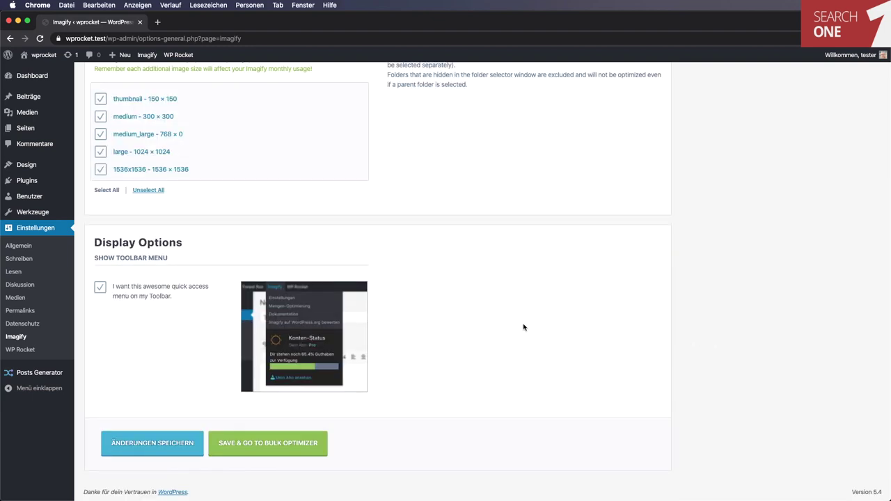
{"action": "scroll", "coordinate": [158, 438], "scroll_direction": "up", "scroll_amount": 8}
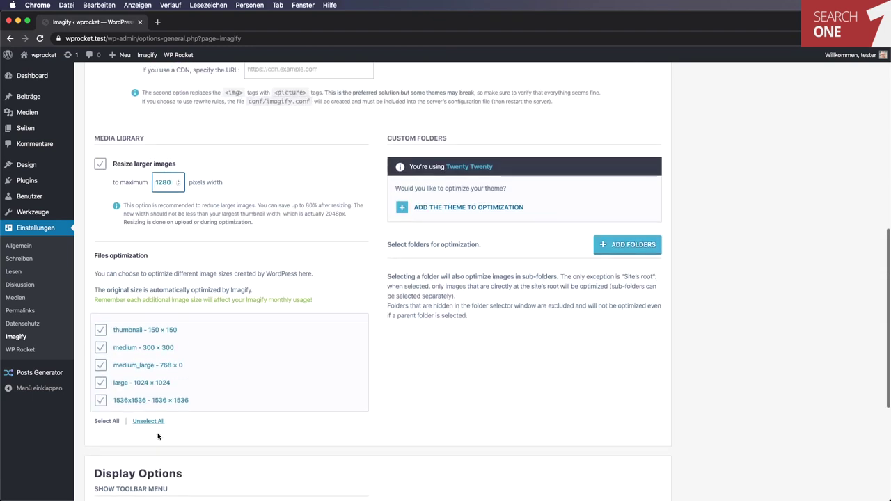
{"action": "double_click", "coordinate": [161, 253]}
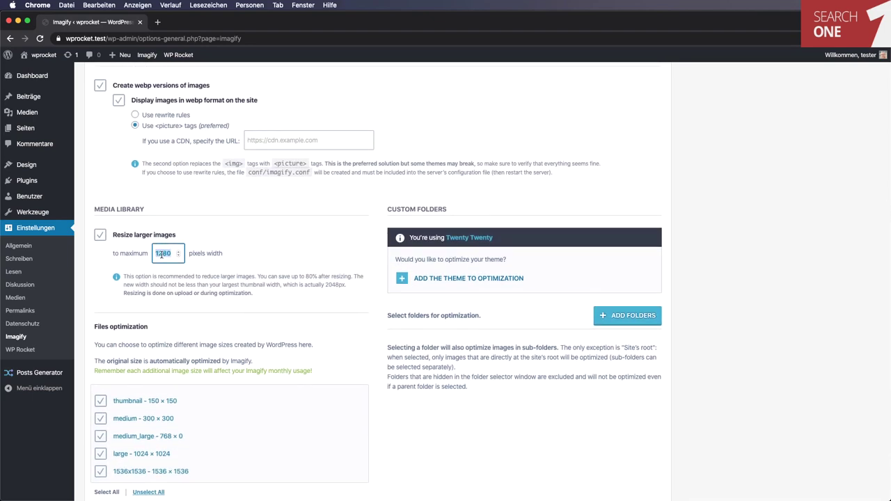
{"action": "type", "text": "2500"}
{"action": "scroll", "coordinate": [306, 256], "scroll_direction": "down", "scroll_amount": 1}
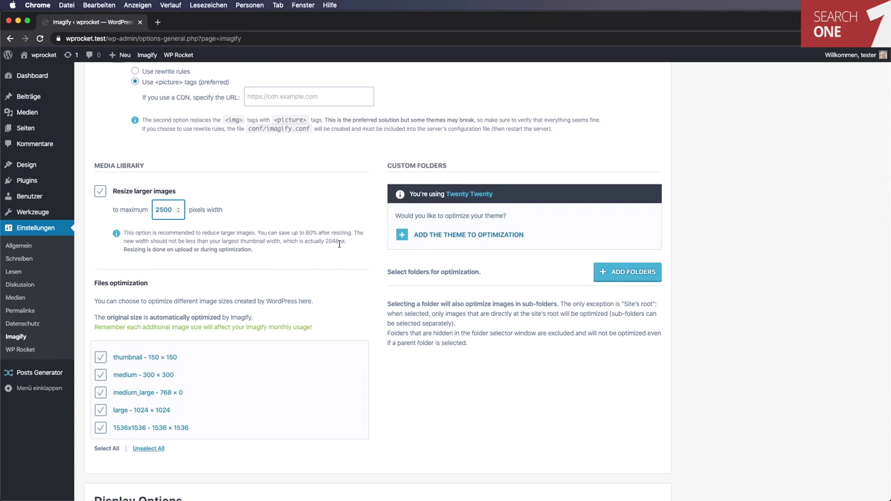
Set the maximum width for resizing larger images to 2048 pixels and save the Imagify settings
{"action": "double_click", "coordinate": [157, 211]}
{"action": "type", "text": "2048"}
{"action": "scroll", "coordinate": [275, 221], "scroll_direction": "down", "scroll_amount": 5}
{"action": "left_click", "coordinate": [152, 435]}
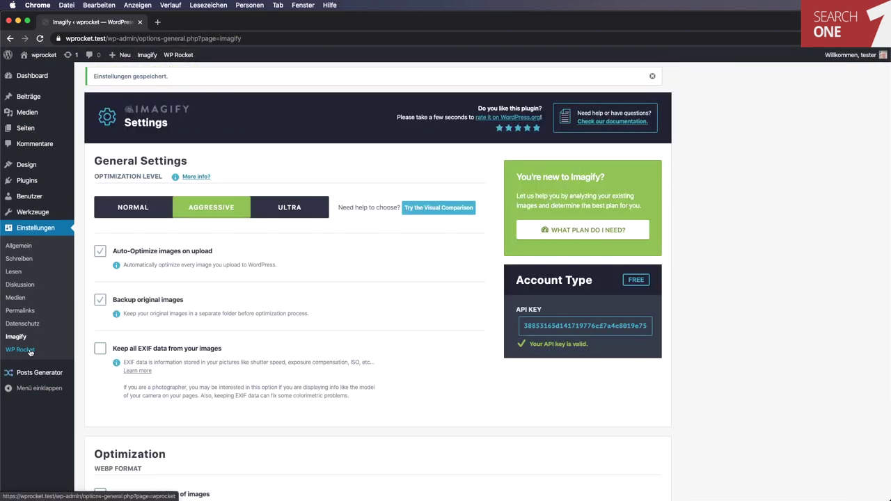
Return to the WP Rocket settings, look through the export, import and rollback tools, and show the tutorials
{"action": "left_click", "coordinate": [30, 352]}
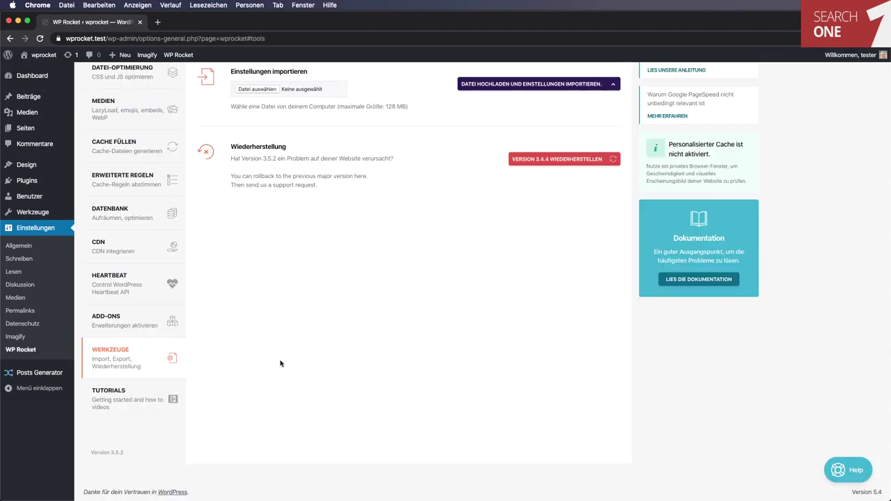
{"action": "scroll", "coordinate": [280, 362], "scroll_direction": "up", "scroll_amount": 5}
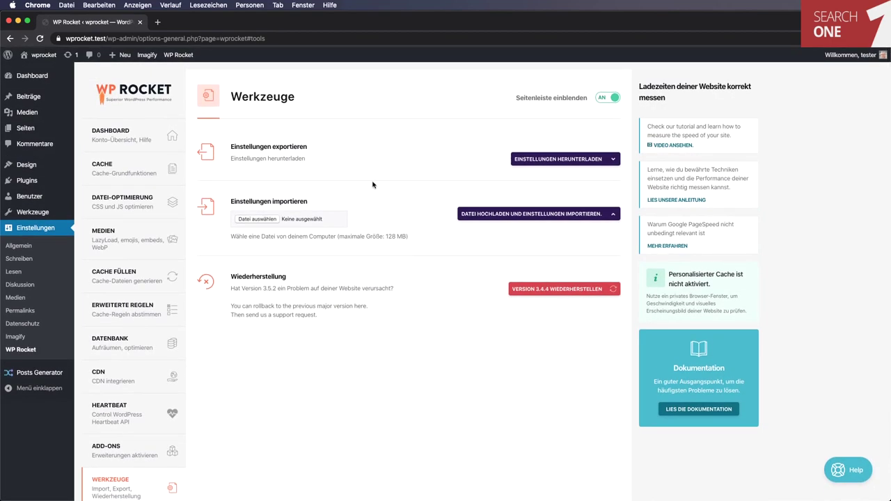
{"action": "scroll", "coordinate": [354, 373], "scroll_direction": "down", "scroll_amount": 4}
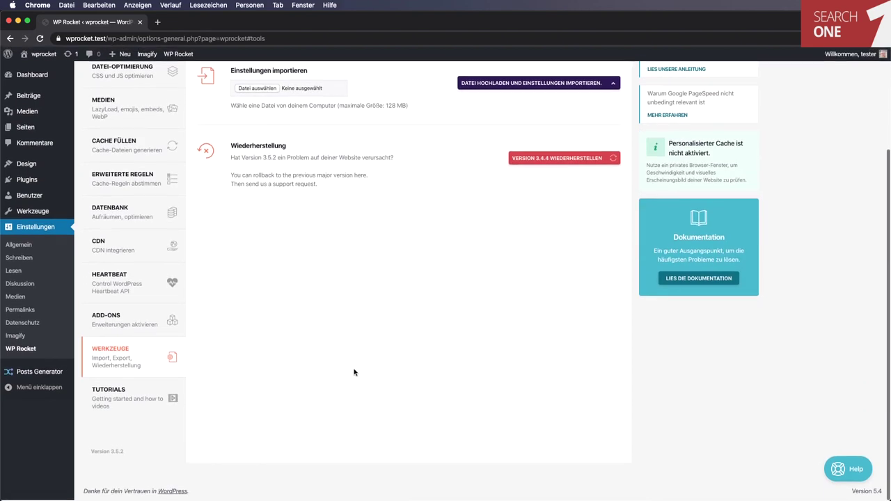
{"action": "left_click", "coordinate": [114, 396]}
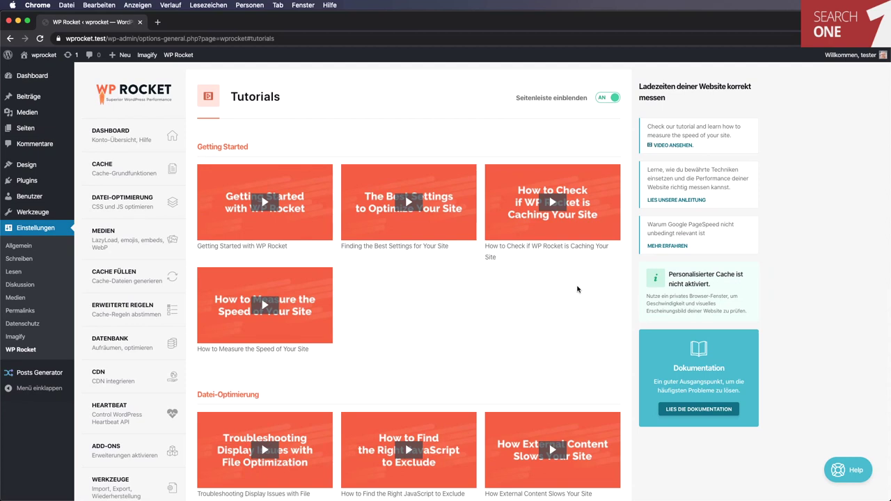